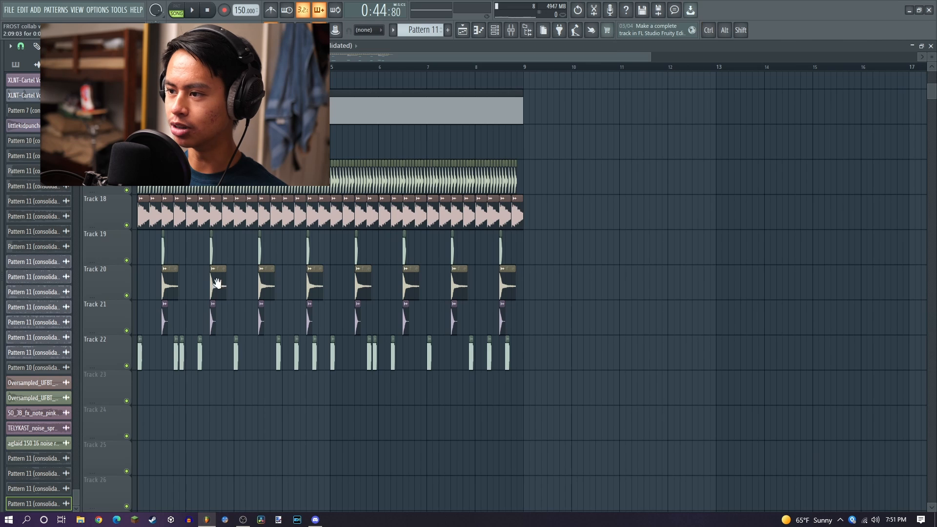
# Stop playback and look over the drum clips on Tracks 17 to 22 in the playlist.
pyautogui.scroll(-2, 438, 343)
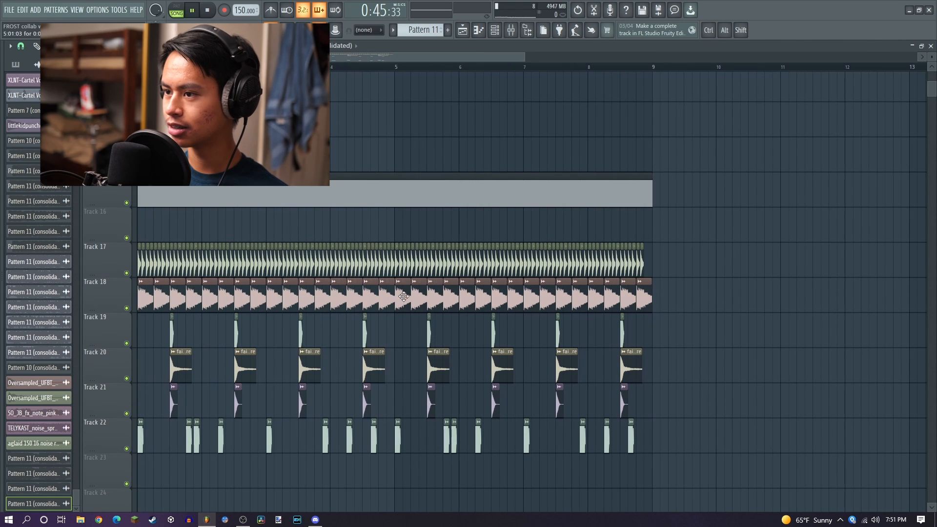
pyautogui.press('space')
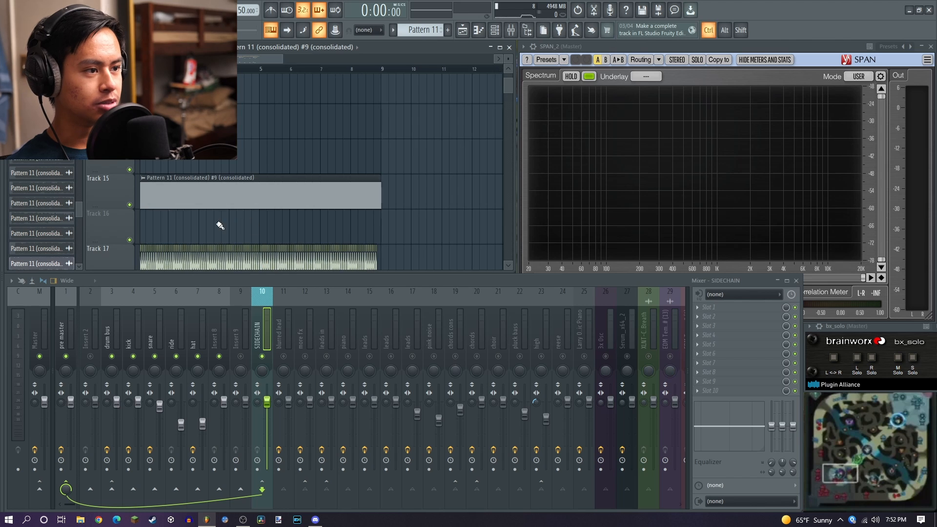
pyautogui.scroll(4, 231, 225)
pyautogui.scroll(-3, 334, 126)
pyautogui.scroll(-5, 289, 180)
pyautogui.scroll(-1, 280, 176)
pyautogui.scroll(3, 243, 185)
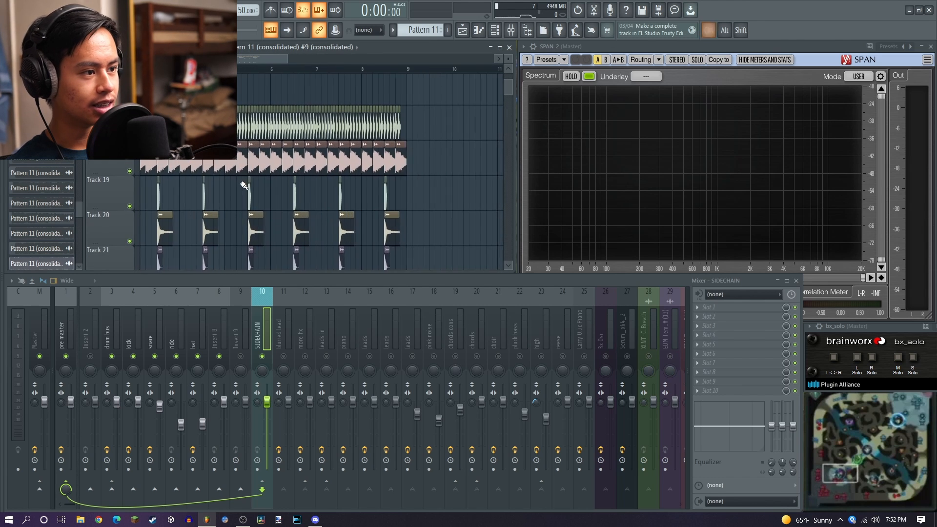
pyautogui.moveTo(243, 185); pyautogui.dragTo(357, 159)
pyautogui.scroll(-2, 314, 198)
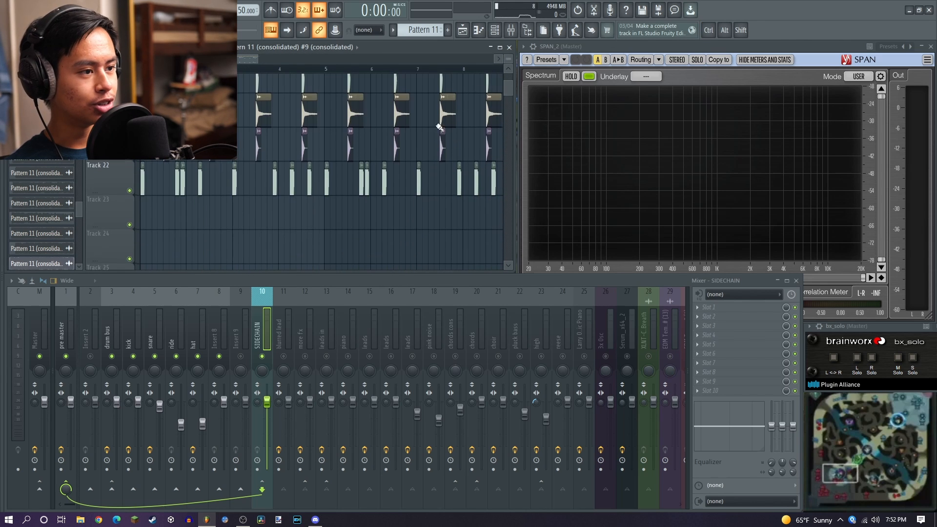
pyautogui.scroll(3, 380, 211)
pyautogui.click(717, 307)
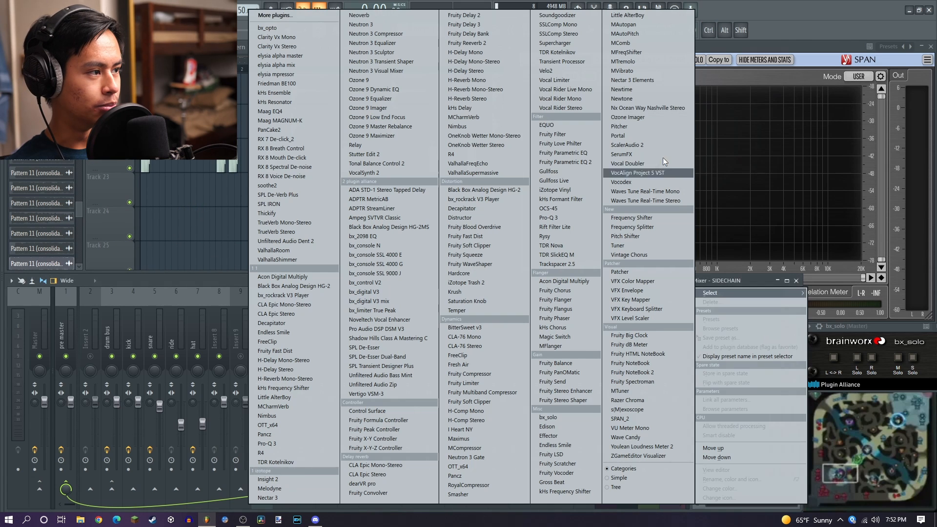
pyautogui.click(713, 279)
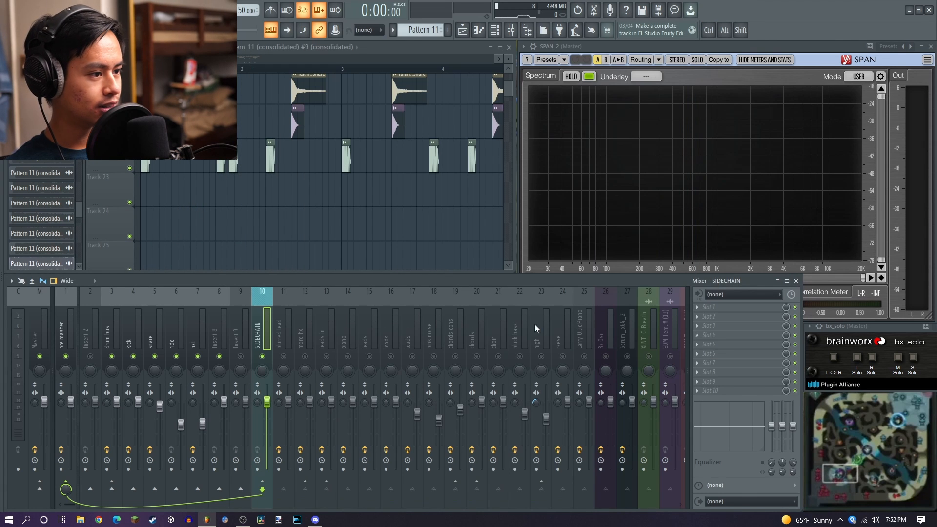
pyautogui.rightClick(268, 411)
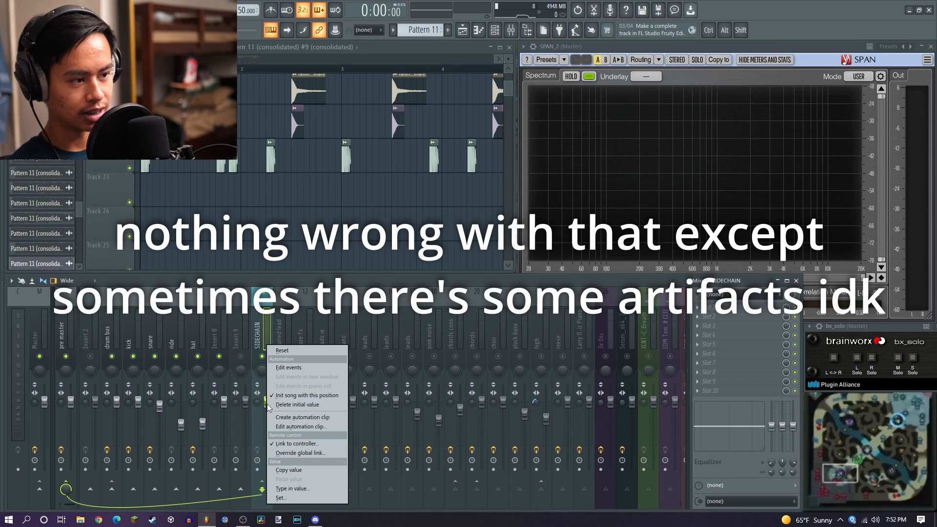
pyautogui.click(267, 310)
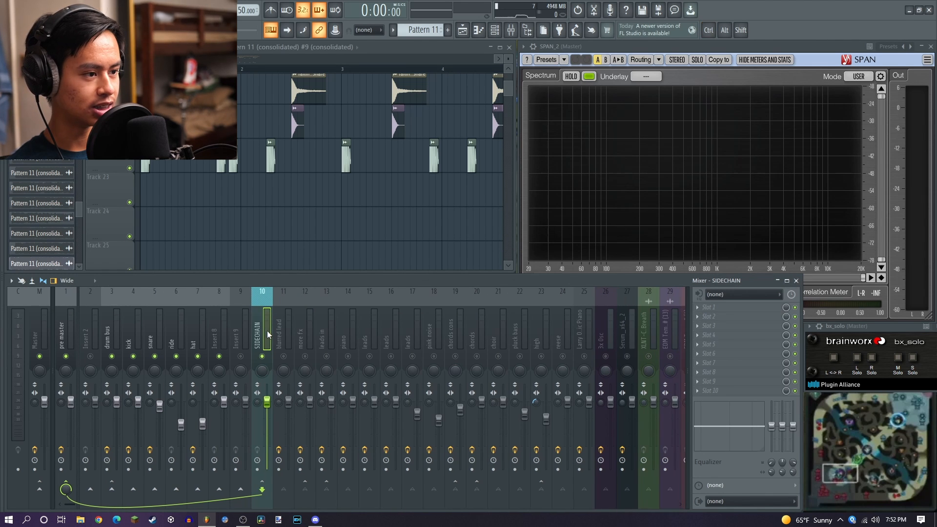
# Copy the SIDECHAIN mixer track's volume value, create an automation clip for that volume, and show the clip in the maximized playlist.
pyautogui.rightClick(269, 410)
pyautogui.click(291, 470)
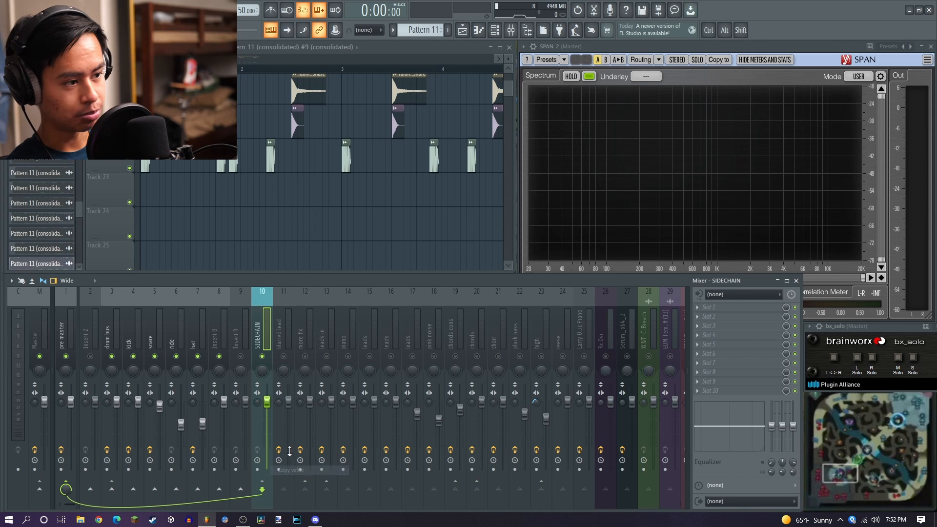
pyautogui.rightClick(268, 409)
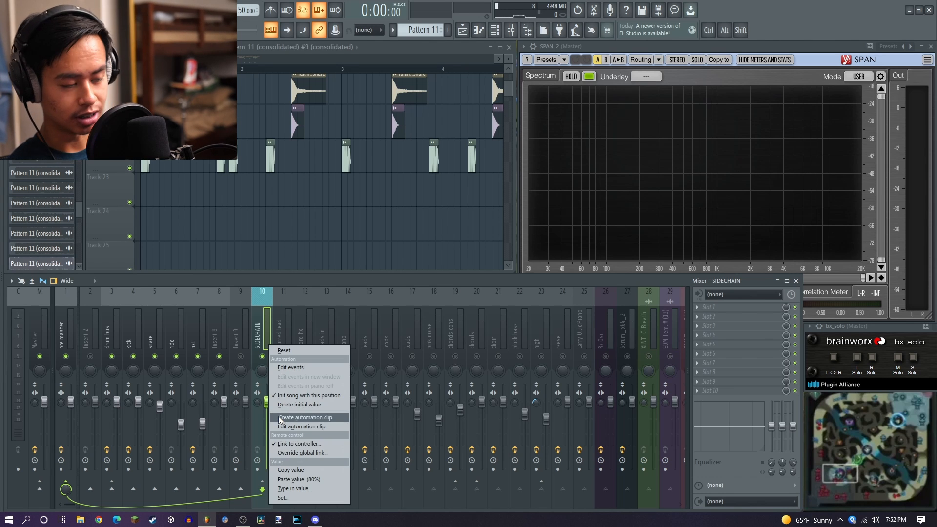
pyautogui.click(279, 417)
pyautogui.scroll(4, 159, 190)
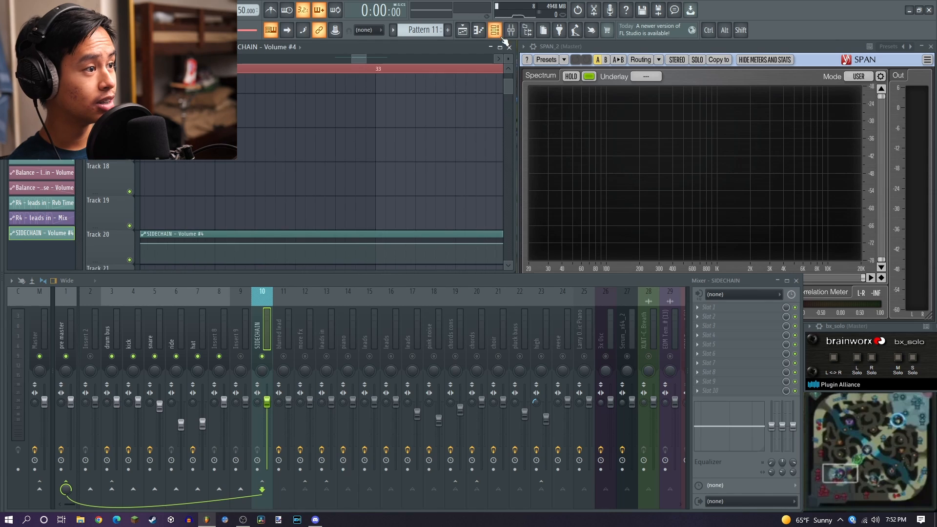
pyautogui.click(500, 47)
pyautogui.scroll(-2, 413, 242)
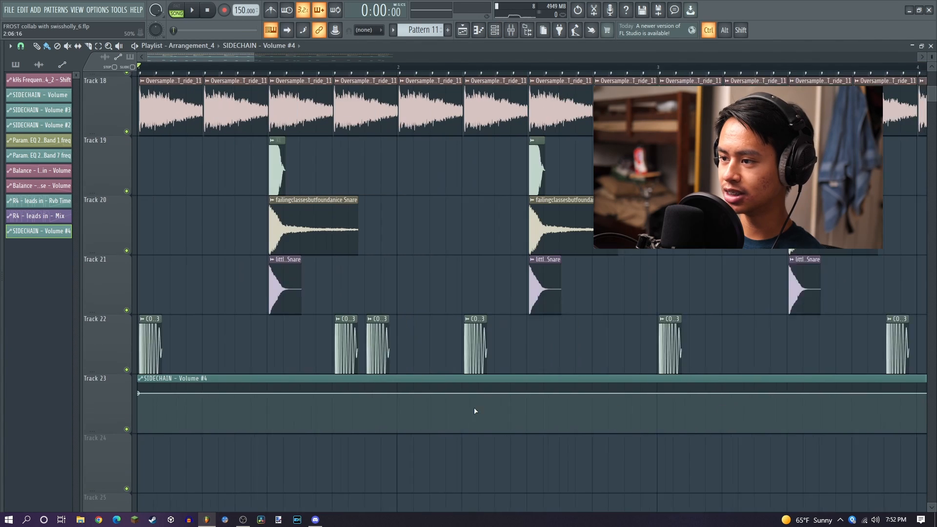
pyautogui.scroll(-1, 475, 410)
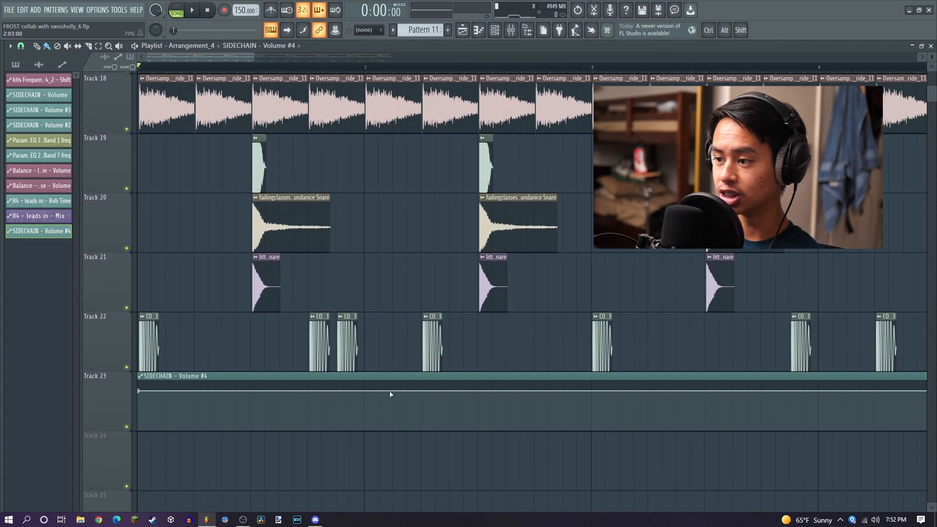
# Open the SIDECHAIN volume automation clip's settings and set its maximum level to the copied fader value.
pyautogui.doubleClick(222, 374)
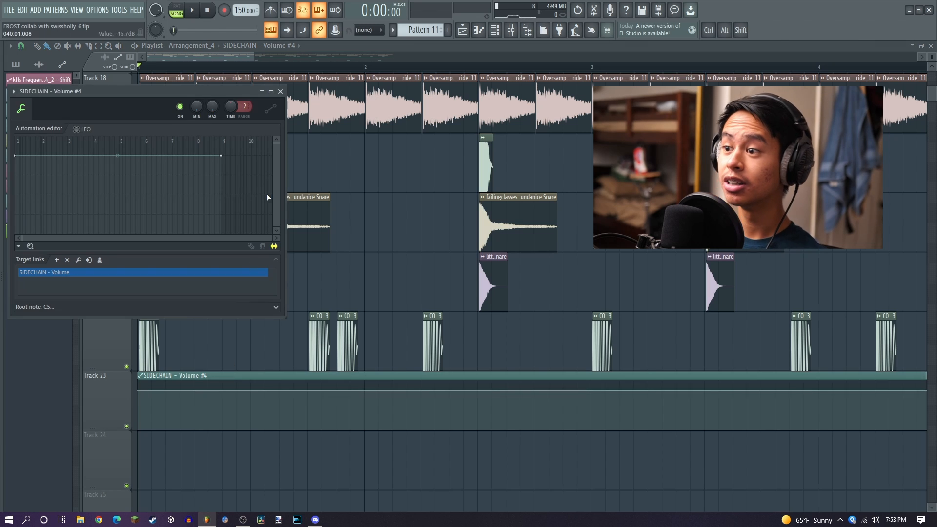
pyautogui.rightClick(217, 109)
pyautogui.click(229, 115)
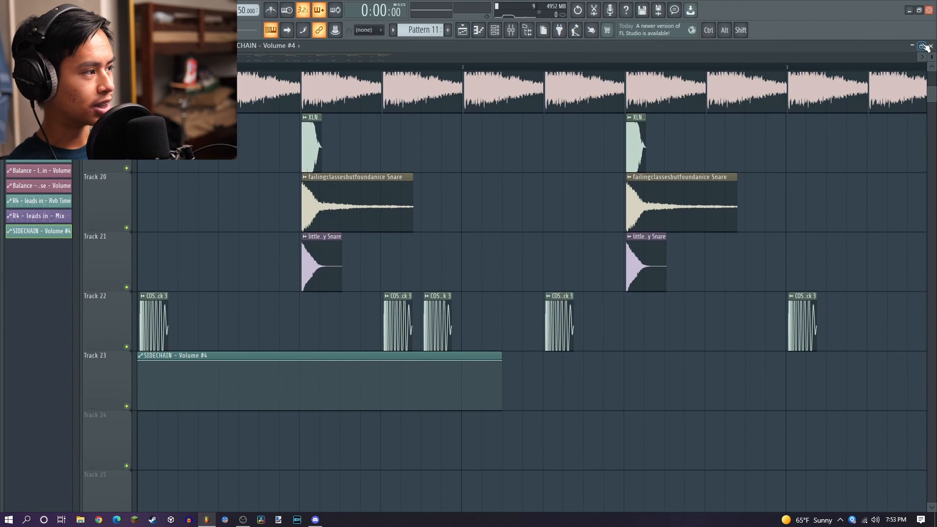
# Check the SIDECHAIN fader in the mixer, returning to its automation clip in the maximized playlist.
pyautogui.click(923, 46)
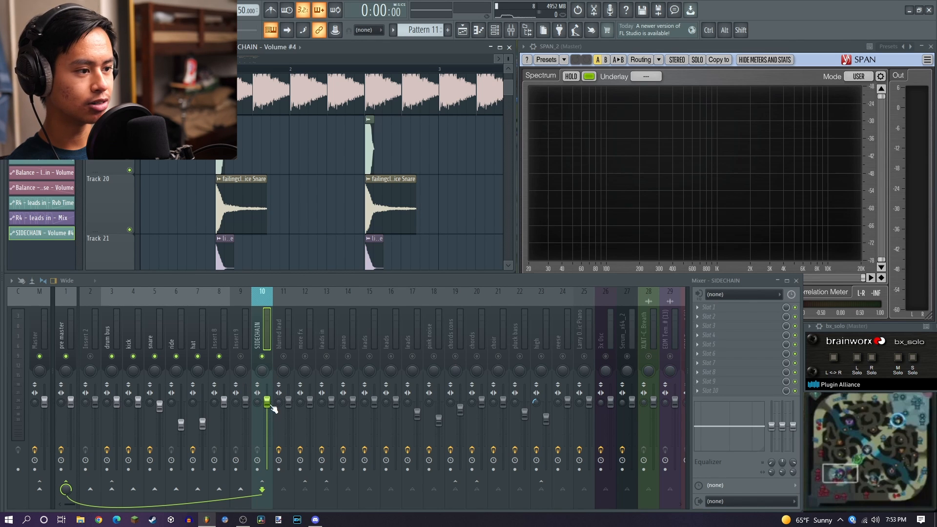
pyautogui.scroll(-4, 279, 231)
pyautogui.scroll(3, 273, 227)
pyautogui.scroll(-3, 232, 207)
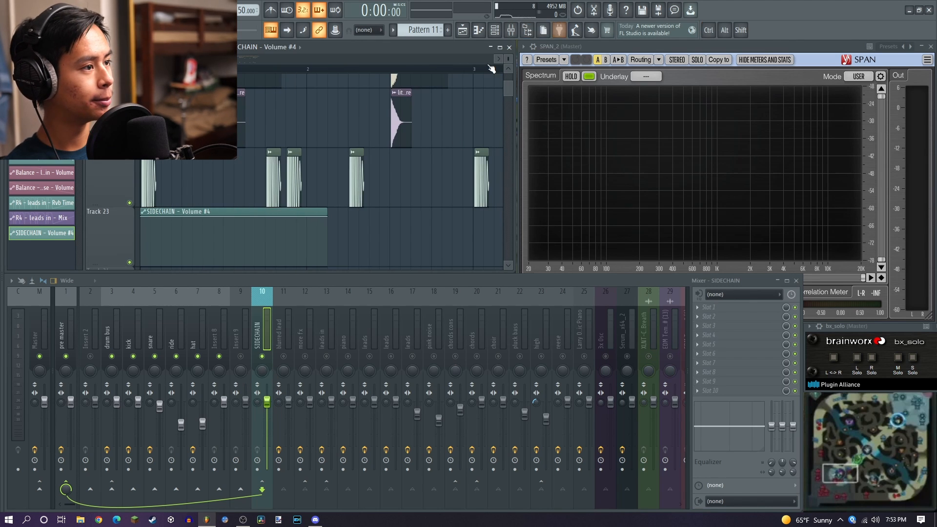
pyautogui.click(499, 47)
pyautogui.rightClick(167, 234)
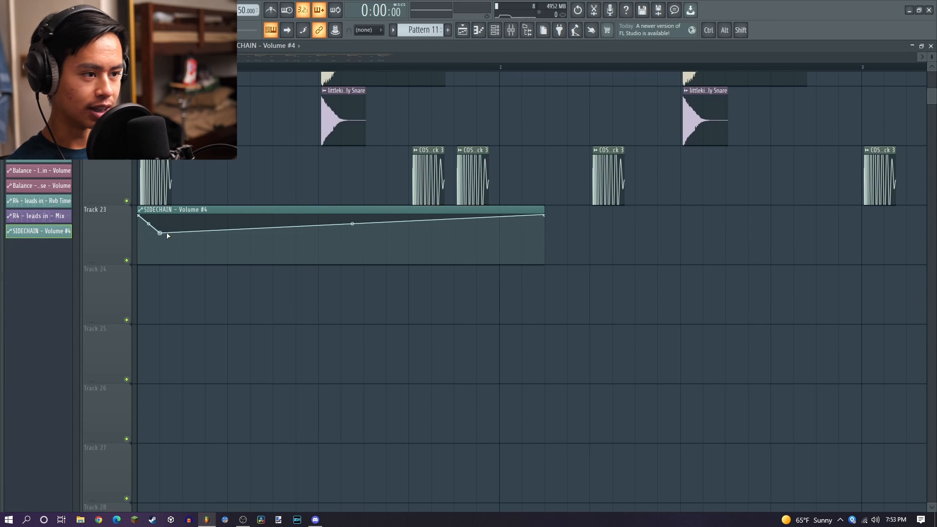
pyautogui.rightClick(162, 231)
pyautogui.moveTo(162, 231); pyautogui.dragTo(164, 217)
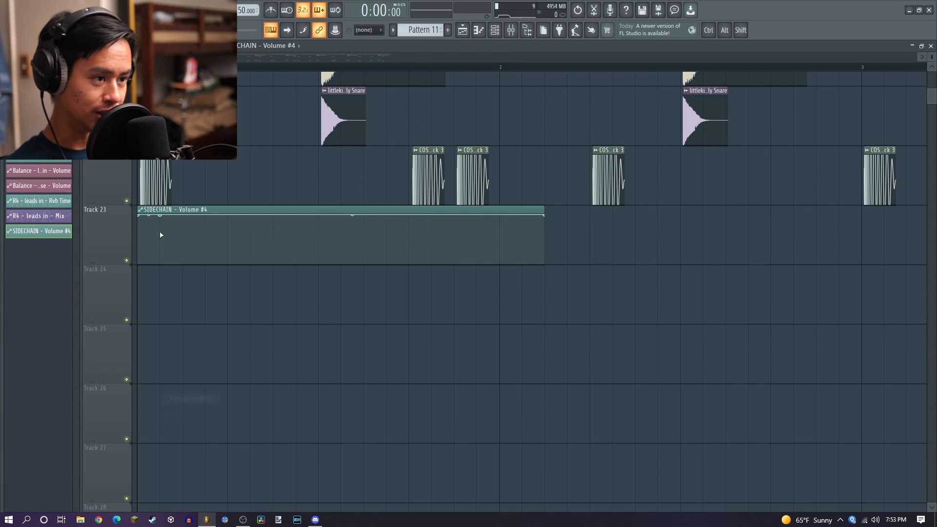
pyautogui.rightClick(162, 215)
pyautogui.click(176, 228)
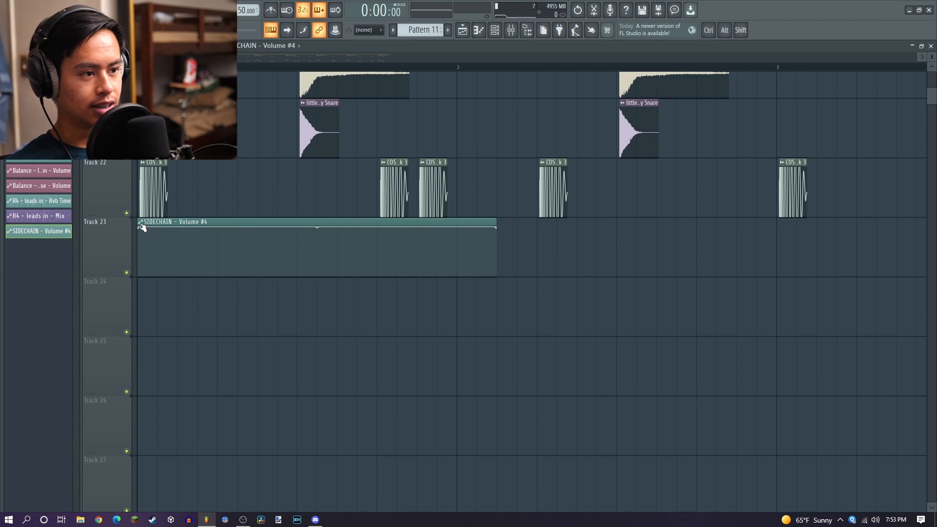
# Lower the SIDECHAIN automation clip's first control point to the bottom and add another control point shortly after it.
pyautogui.moveTo(140, 227); pyautogui.dragTo(114, 301)
pyautogui.rightClick(162, 267)
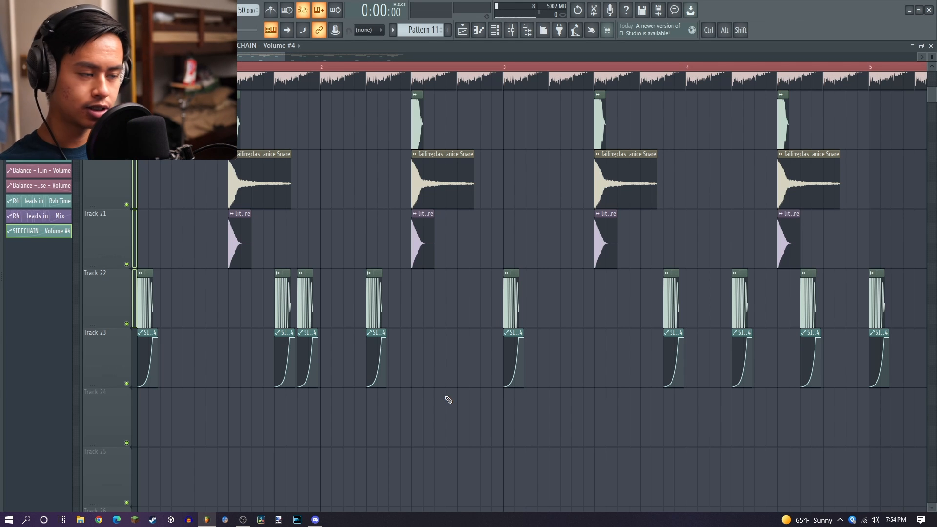
# Shift all the SIDECHAIN volume clips on Track 23 slightly earlier so they start just ahead of their kicks.
pyautogui.scroll(-2, 368, 381)
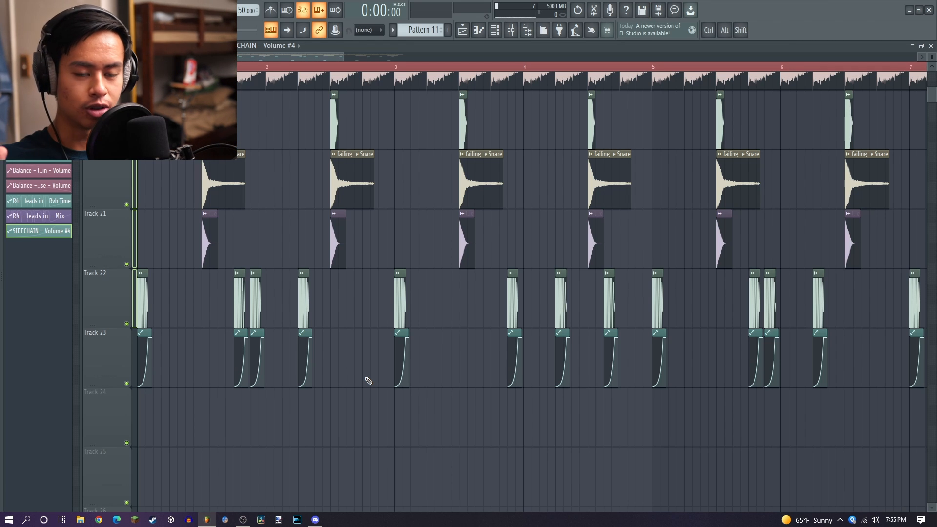
pyautogui.scroll(3, 242, 355)
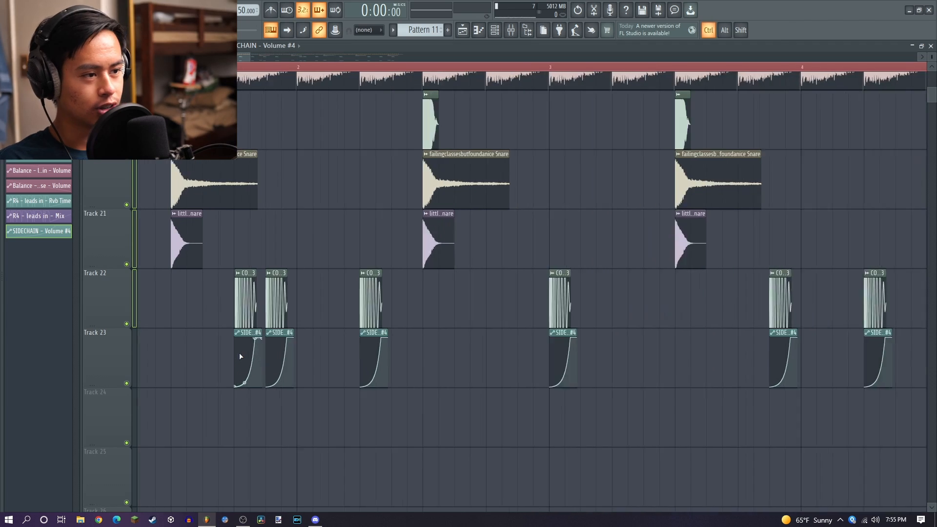
pyautogui.scroll(-1, 368, 434)
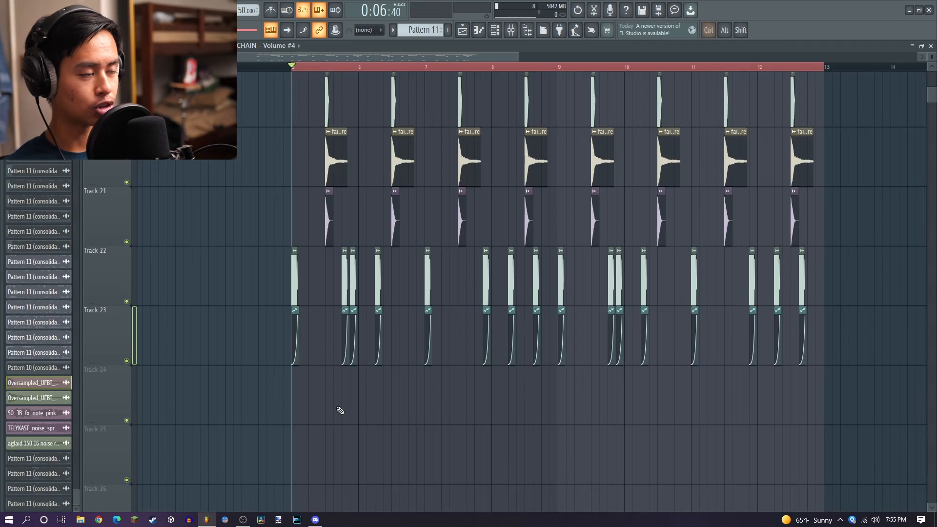
pyautogui.scroll(2, 324, 408)
pyautogui.scroll(-3, 324, 408)
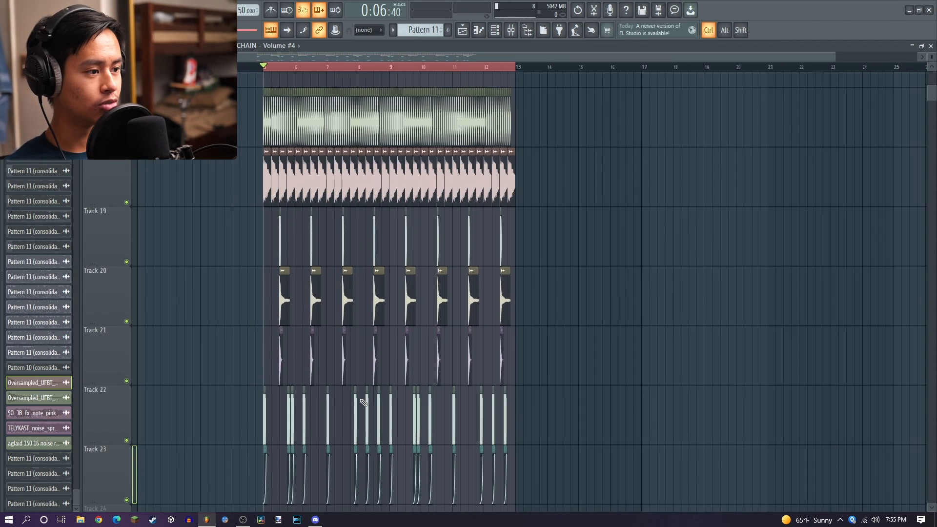
pyautogui.scroll(3, 637, 320)
pyautogui.scroll(-3, 637, 320)
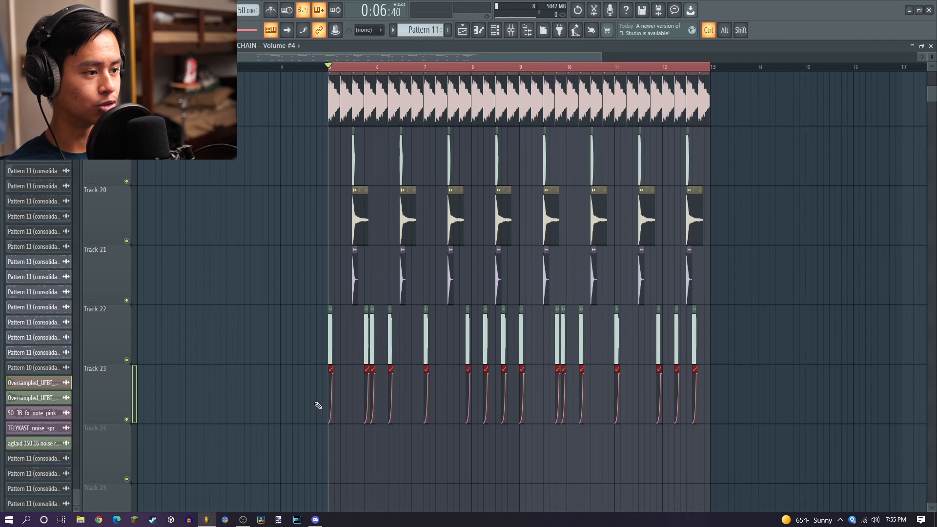
pyautogui.scroll(6, 320, 403)
pyautogui.moveTo(394, 369); pyautogui.dragTo(394, 369)
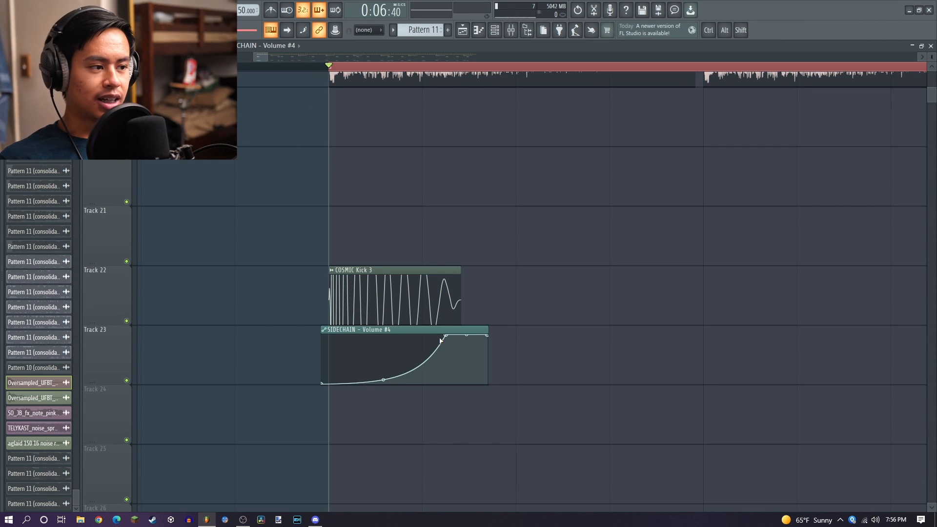
# Place the playhead at the start of the first SIDECHAIN clip and examine how the clips are offset from the kicks.
pyautogui.moveTo(329, 65); pyautogui.dragTo(323, 83)
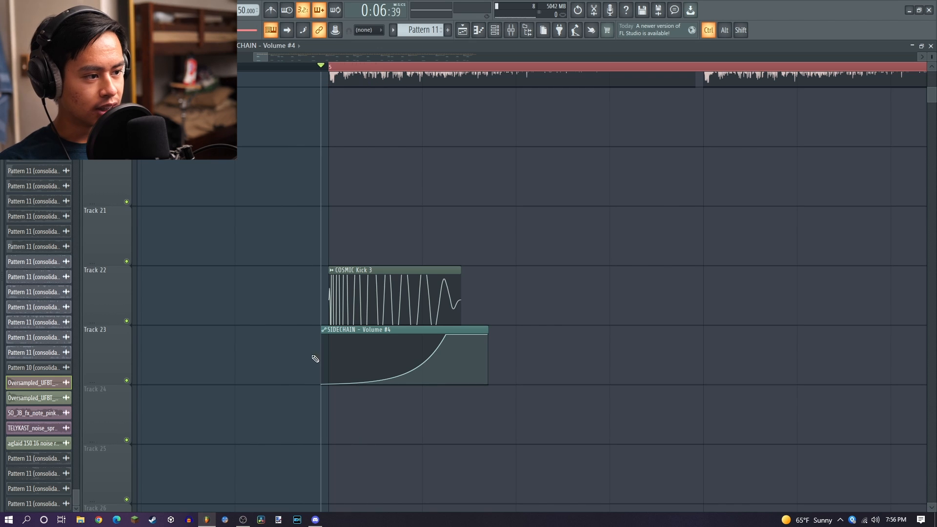
pyautogui.scroll(-1, 337, 385)
pyautogui.scroll(4, 334, 383)
pyautogui.scroll(-5, 334, 383)
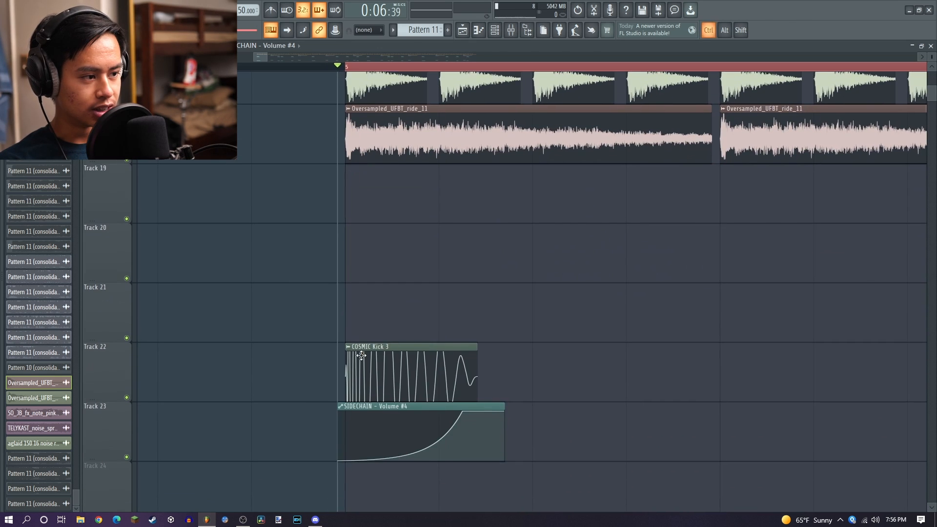
pyautogui.scroll(-1, 391, 341)
pyautogui.scroll(-8, 264, 385)
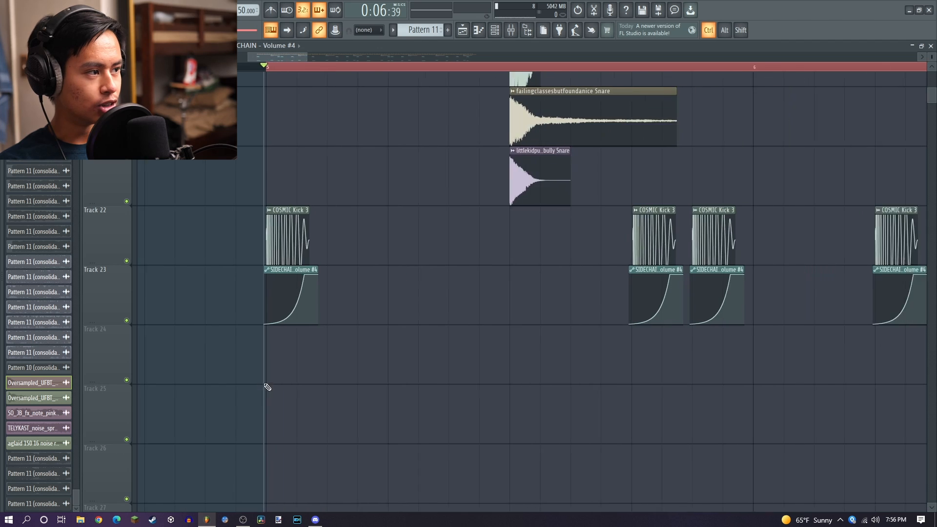
# Move the playhead to 0:06:30, ahead of the first SIDECHAIN clip.
pyautogui.scroll(4, 381, 297)
pyautogui.click(574, 68)
pyautogui.moveTo(593, 68); pyautogui.dragTo(567, 74)
# Move the lowest control point of the first SIDECHAIN clip earlier so it lines up with the kick's start.
pyautogui.scroll(-5, 363, 376)
pyautogui.scroll(6, 301, 370)
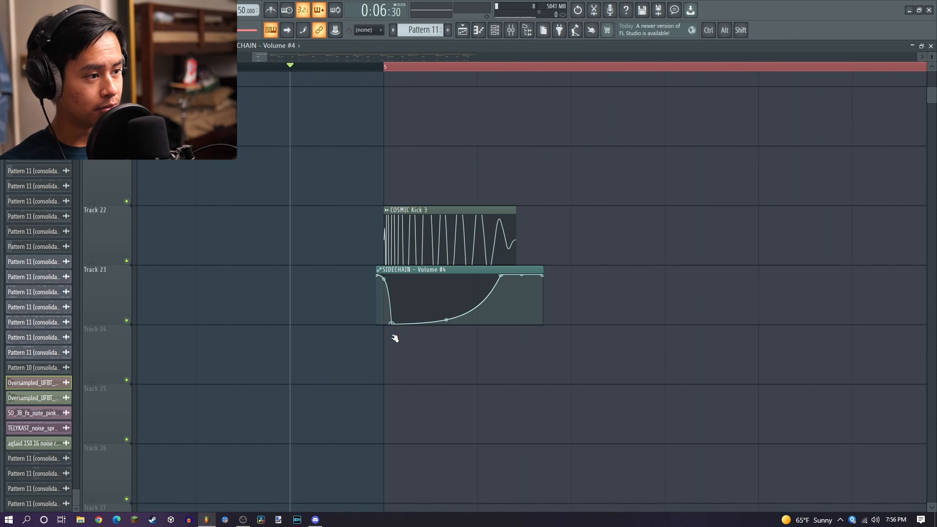
pyautogui.moveTo(391, 337); pyautogui.dragTo(381, 337)
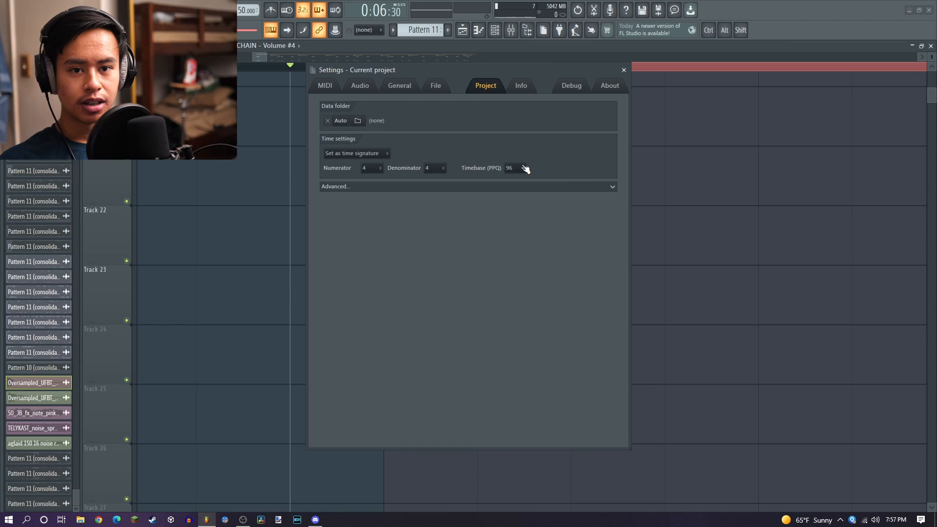
# Check the project's timebase (PPQ) options and close the project settings.
pyautogui.click(523, 168)
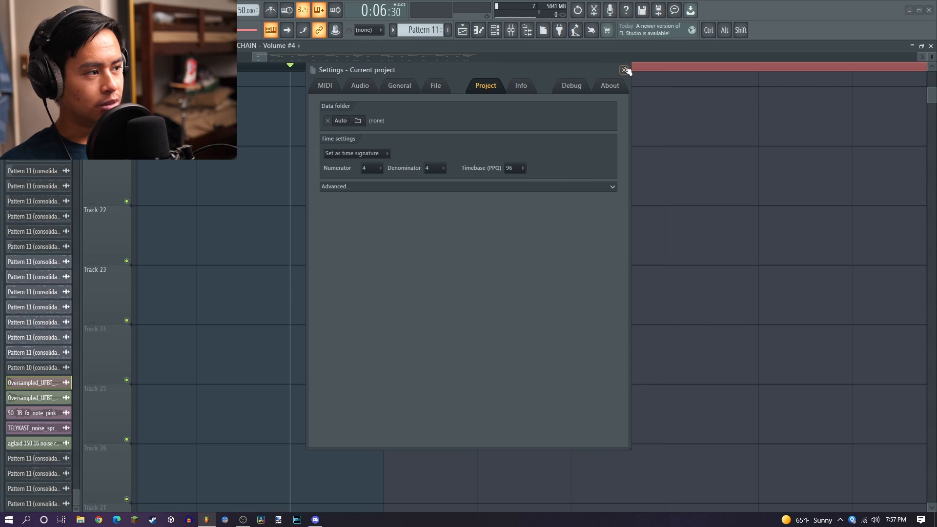
pyautogui.click(625, 70)
# Examine the first SIDECHAIN volume clip's curve against the COSMIC Kick 3 clip above it.
pyautogui.moveTo(423, 272); pyautogui.dragTo(423, 271)
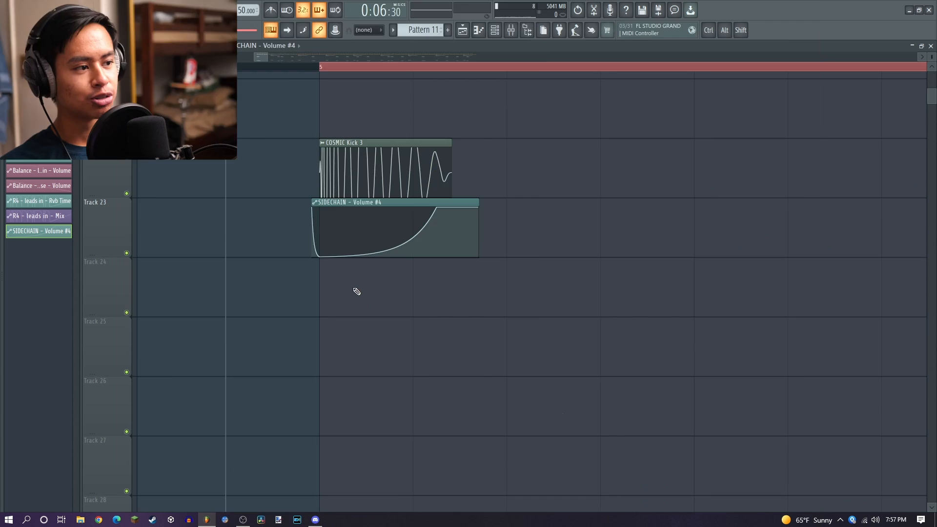
pyautogui.scroll(-2, 293, 293)
pyautogui.scroll(2, 303, 293)
pyautogui.scroll(-1, 264, 294)
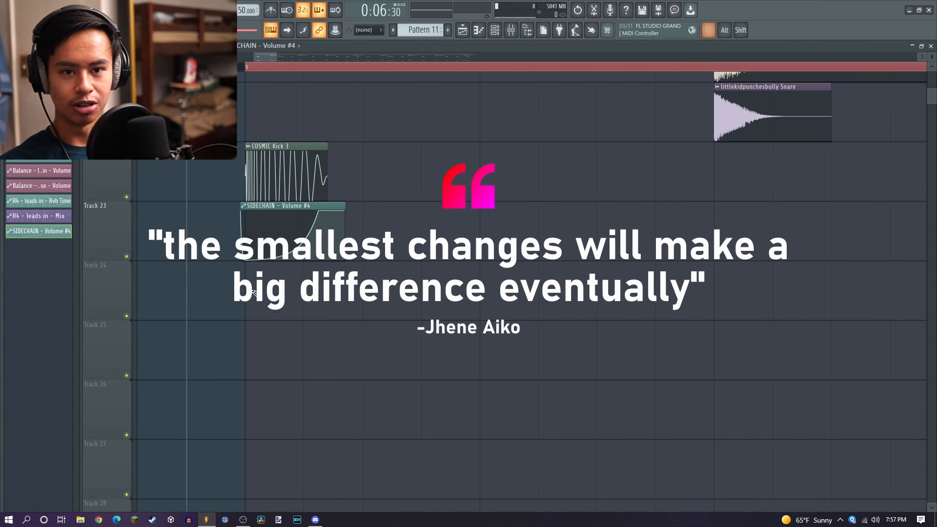
# Play the section from 0:06:30 to hear the kicks with the SIDECHAIN volume clips active.
pyautogui.scroll(-2, 256, 293)
pyautogui.moveTo(279, 291); pyautogui.dragTo(254, 301)
pyautogui.scroll(1, 279, 296)
pyautogui.scroll(5, 284, 300)
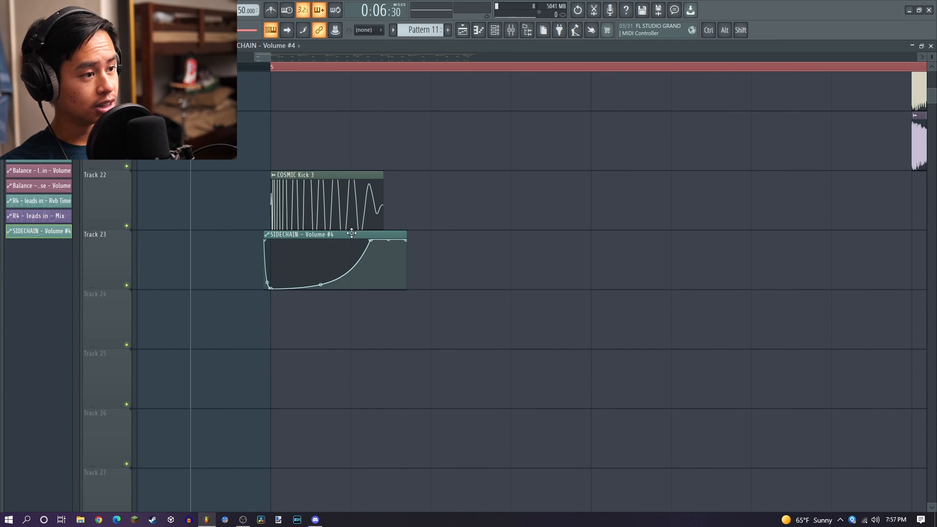
pyautogui.scroll(-4, 352, 233)
pyautogui.press('space')
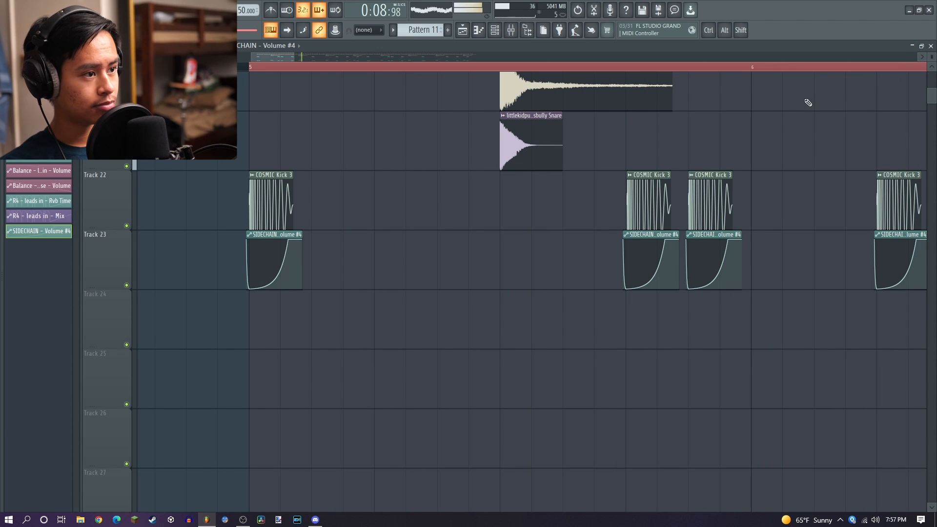
pyautogui.press('space')
# Play the section with the SIDECHAIN automation track muted for comparison, and unmute the track.
pyautogui.click(128, 285)
pyautogui.press('space')
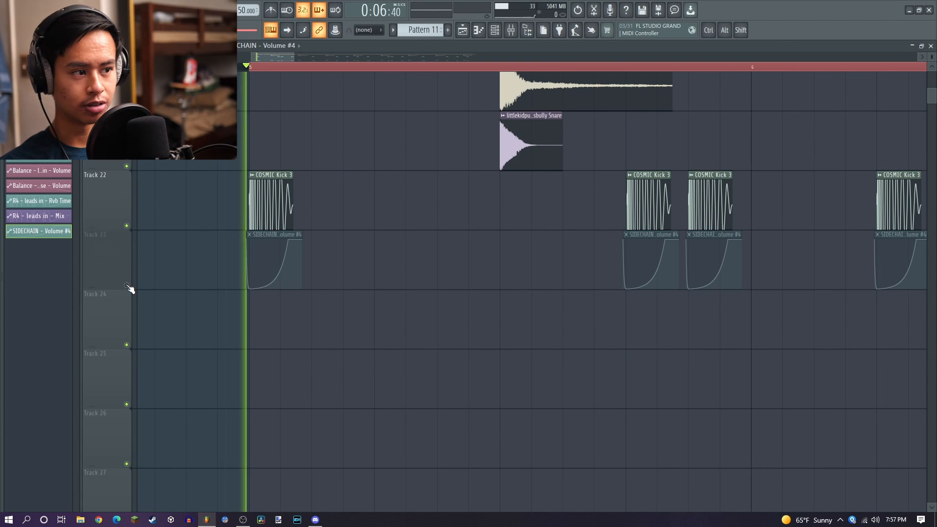
pyautogui.press('space')
pyautogui.click(128, 285)
# Move the kick and SIDECHAIN clips down one track and copy a SIDECHAIN clip onto Track 22 under the first snare.
pyautogui.scroll(2, 434, 293)
pyautogui.keyDown('ctrl'); pyautogui.scroll(-3, 253, 347); pyautogui.keyUp('ctrl')
pyautogui.scroll(1, 279, 331)
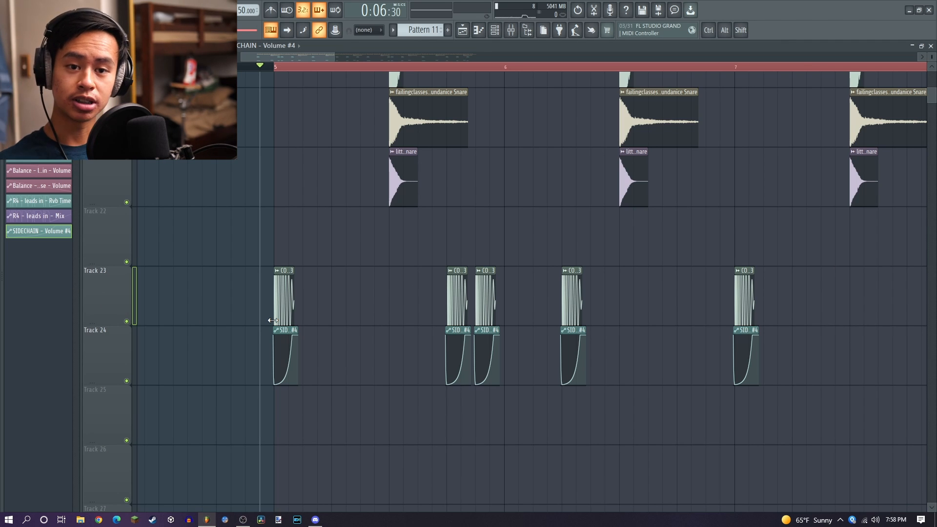
pyautogui.scroll(3, 383, 354)
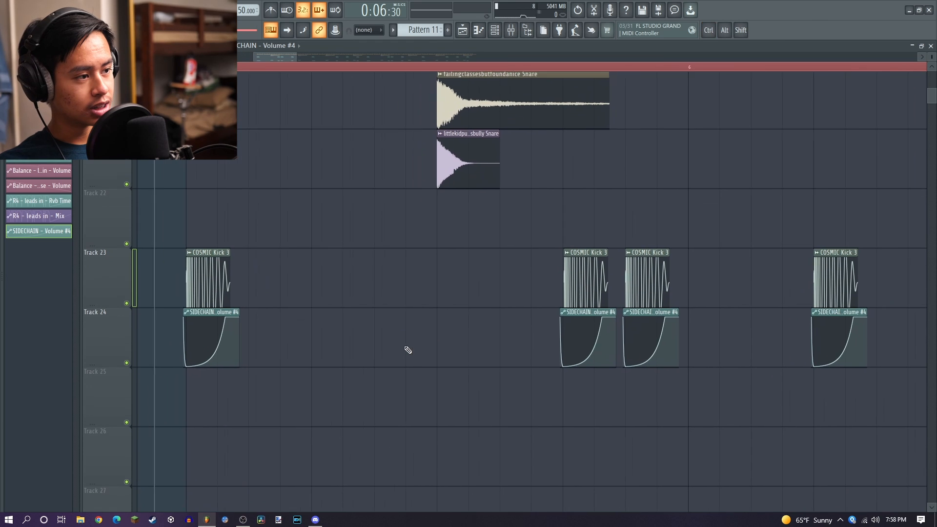
pyautogui.moveTo(223, 313); pyautogui.dragTo(471, 192)
# Make the SIDECHAIN volume clip under the first snare unique.
pyautogui.scroll(-3, 370, 229)
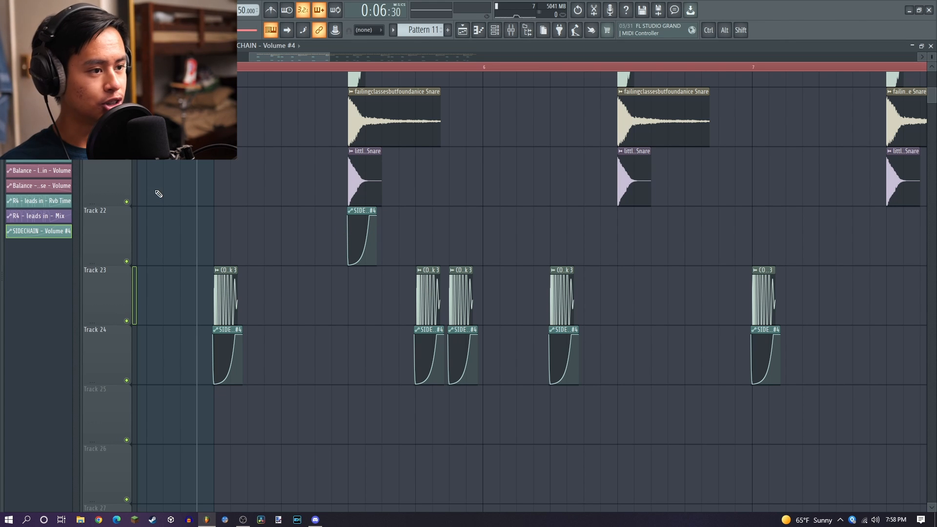
pyautogui.scroll(-4, 358, 294)
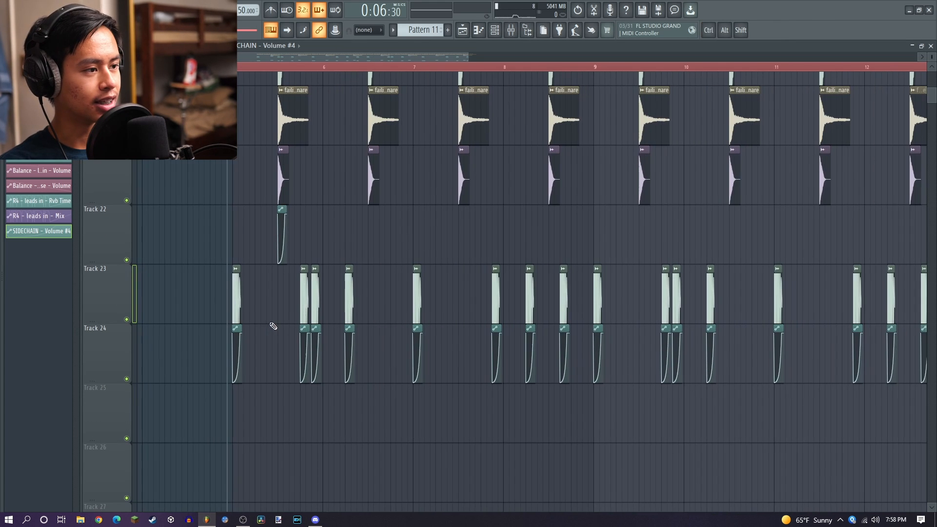
pyautogui.scroll(3, 292, 313)
pyautogui.scroll(3, 311, 303)
pyautogui.rightClick(390, 258)
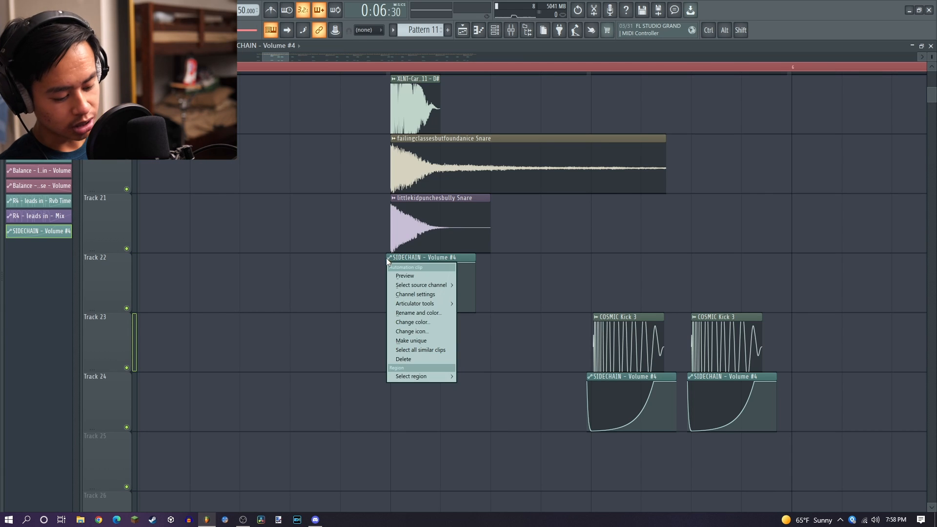
pyautogui.click(411, 341)
# Shift the SIDECHAIN - Volume #5 clip slightly ahead of the snare and move its curve's recovery point earlier.
pyautogui.scroll(4, 435, 328)
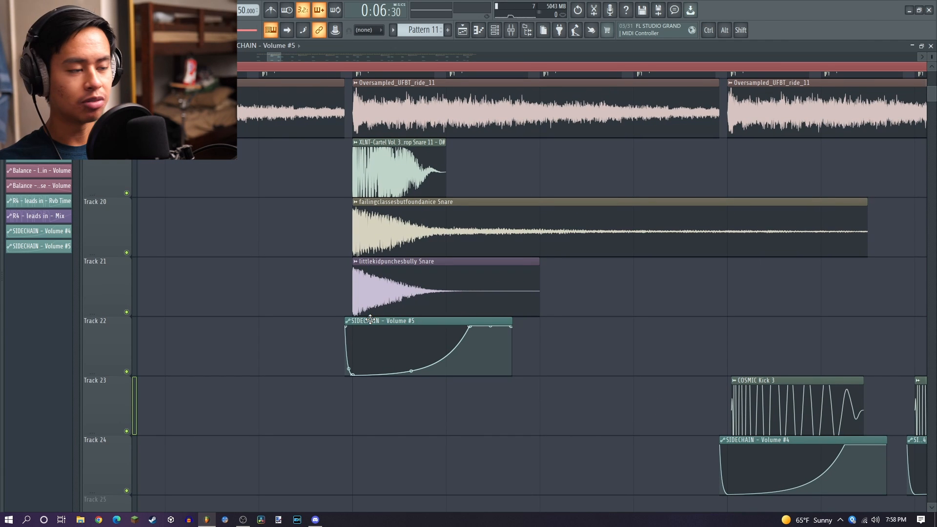
pyautogui.moveTo(369, 319); pyautogui.dragTo(362, 320)
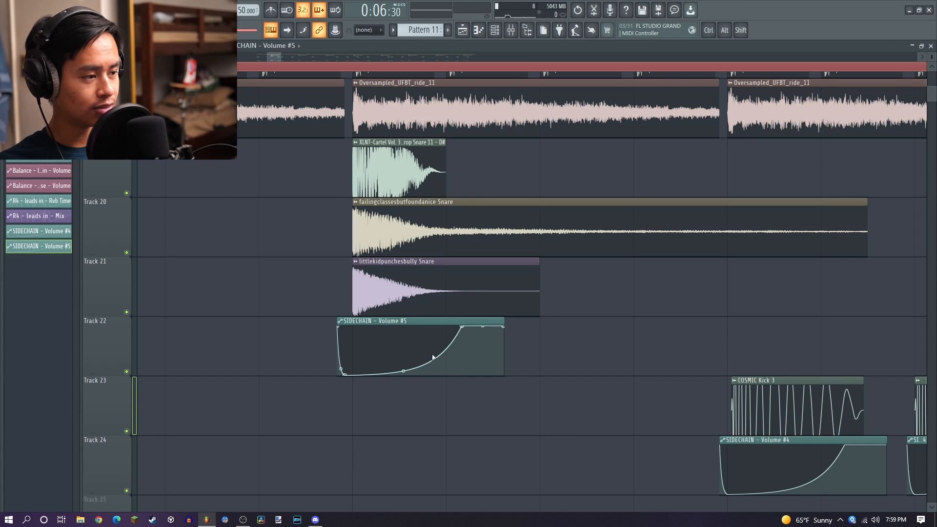
pyautogui.moveTo(464, 327); pyautogui.dragTo(441, 327)
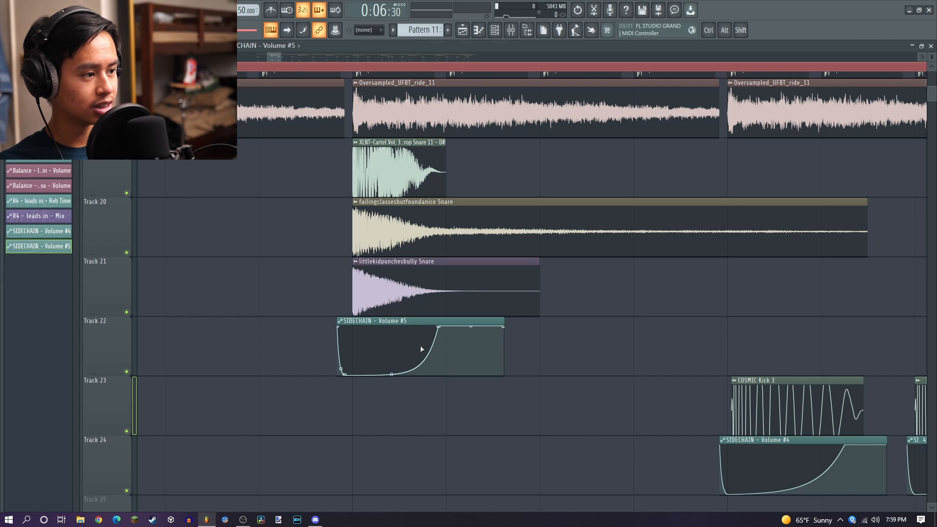
# Copy the SIDECHAIN - Volume #5 clip on Track 22 under the second and third snares.
pyautogui.scroll(-6, 422, 349)
pyautogui.scroll(3, 385, 353)
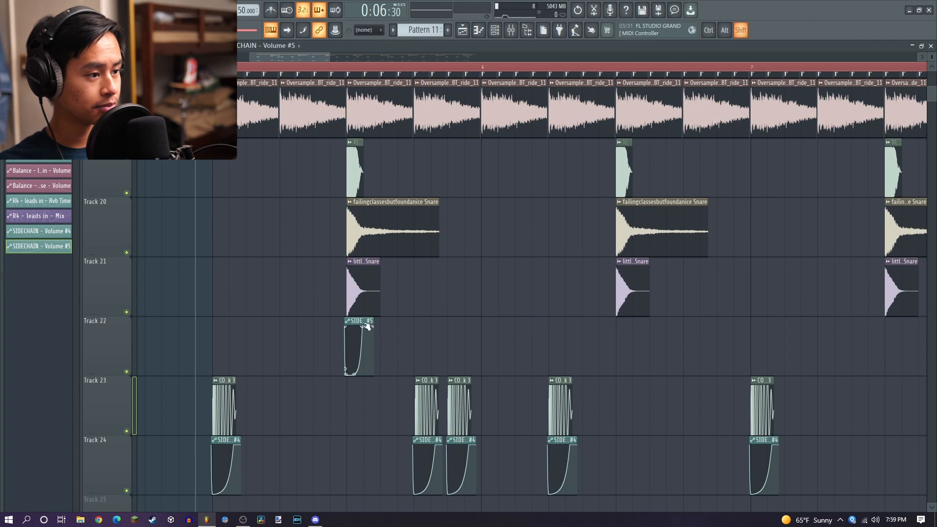
pyautogui.scroll(4, 362, 322)
pyautogui.scroll(-1, 291, 255)
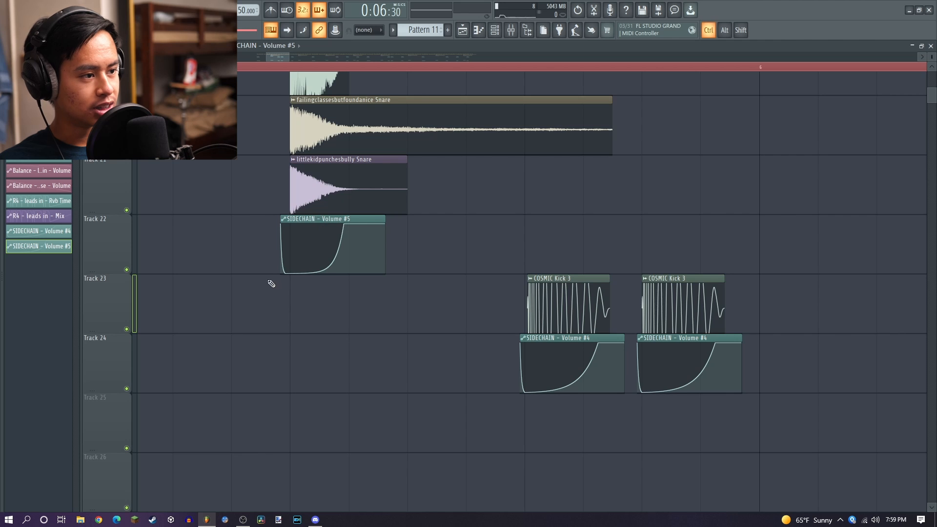
pyautogui.scroll(-5, 272, 283)
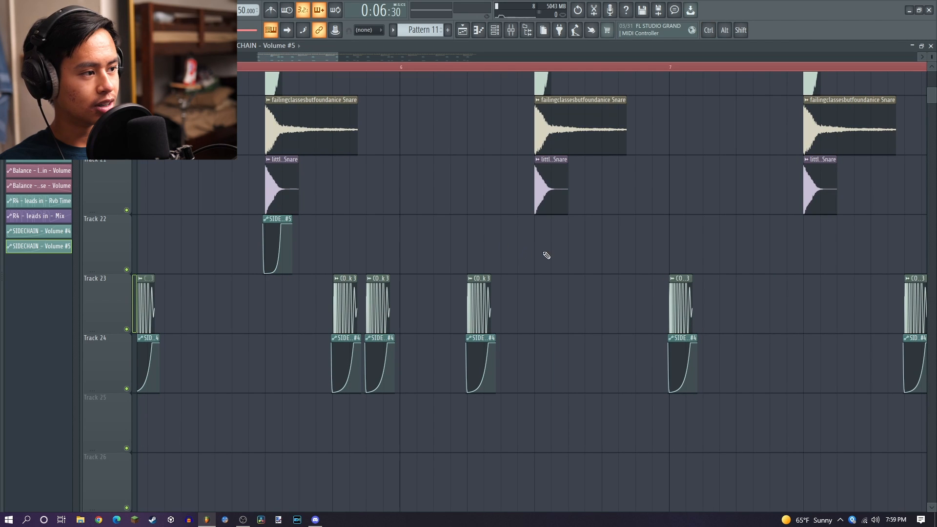
pyautogui.scroll(5, 558, 254)
pyautogui.scroll(-3, 586, 274)
pyautogui.scroll(-3, 600, 273)
pyautogui.scroll(5, 615, 288)
pyautogui.scroll(-5, 634, 298)
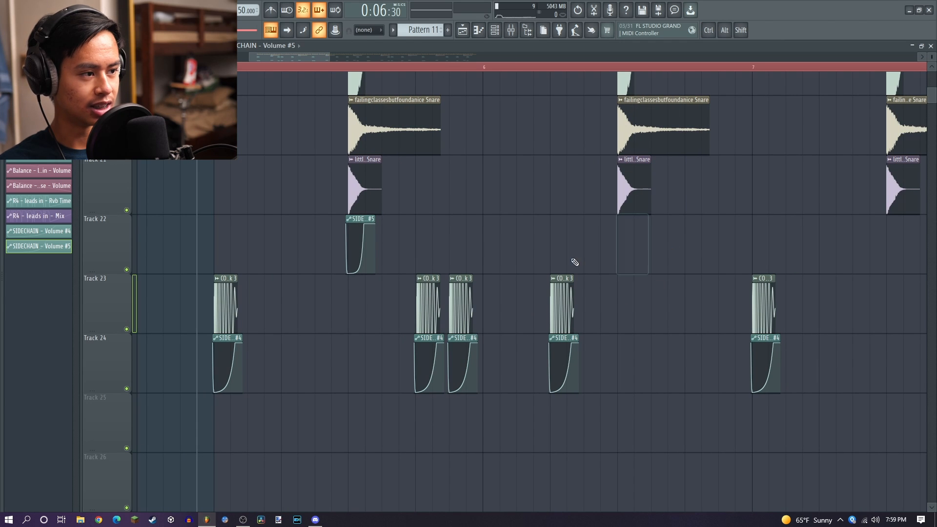
pyautogui.moveTo(358, 218); pyautogui.dragTo(872, 220)
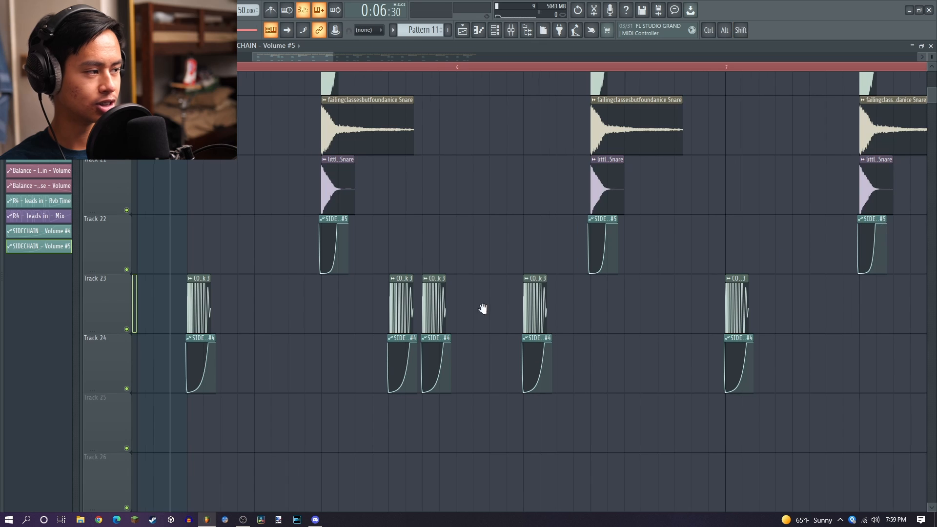
# Continue copying the SIDECHAIN - Volume #5 clip on Track 22 under all remaining snares through bar 12.
pyautogui.moveTo(502, 309); pyautogui.dragTo(298, 283)
pyautogui.moveTo(670, 197); pyautogui.dragTo(920, 197)
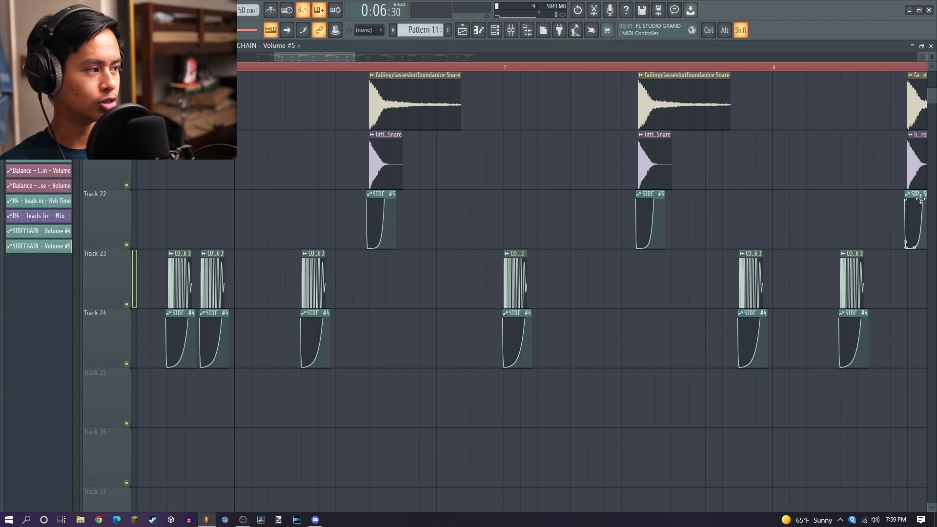
pyautogui.scroll(-3, 342, 309)
pyautogui.moveTo(671, 219); pyautogui.dragTo(731, 196)
pyautogui.scroll(-4, 414, 241)
pyautogui.moveTo(384, 252); pyautogui.dragTo(344, 273)
pyautogui.scroll(5, 371, 266)
pyautogui.keyDown('ctrl'); pyautogui.click(409, 240); pyautogui.keyUp('ctrl')
pyautogui.moveTo(409, 240); pyautogui.dragTo(589, 204)
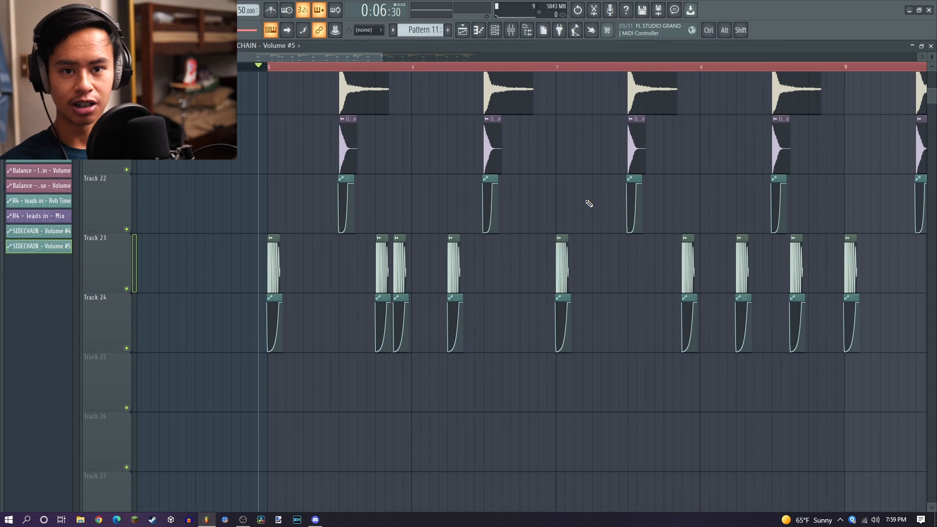
# Play the section from 0:06:30 to check the ducking on both the kicks and the snares.
pyautogui.press('space')
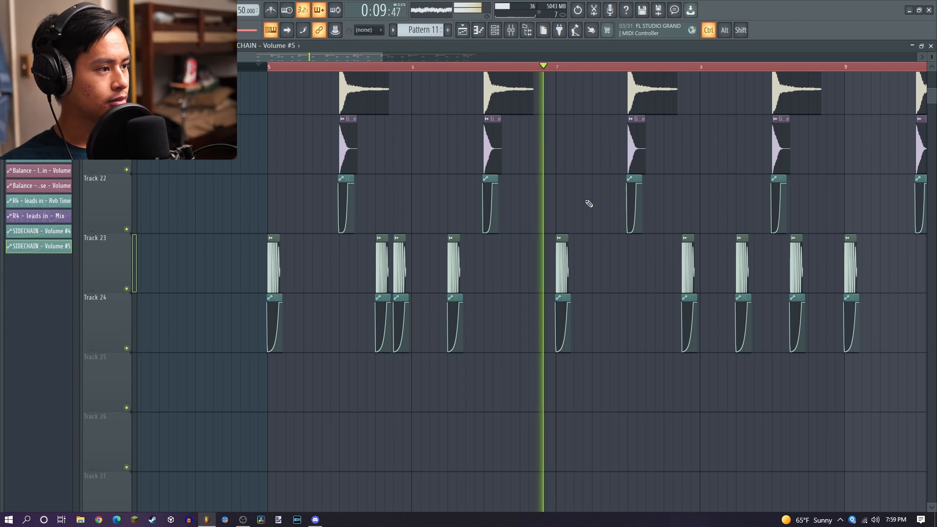
pyautogui.moveTo(589, 204); pyautogui.dragTo(410, 367)
pyautogui.scroll(-4, 391, 370)
pyautogui.scroll(3, 376, 371)
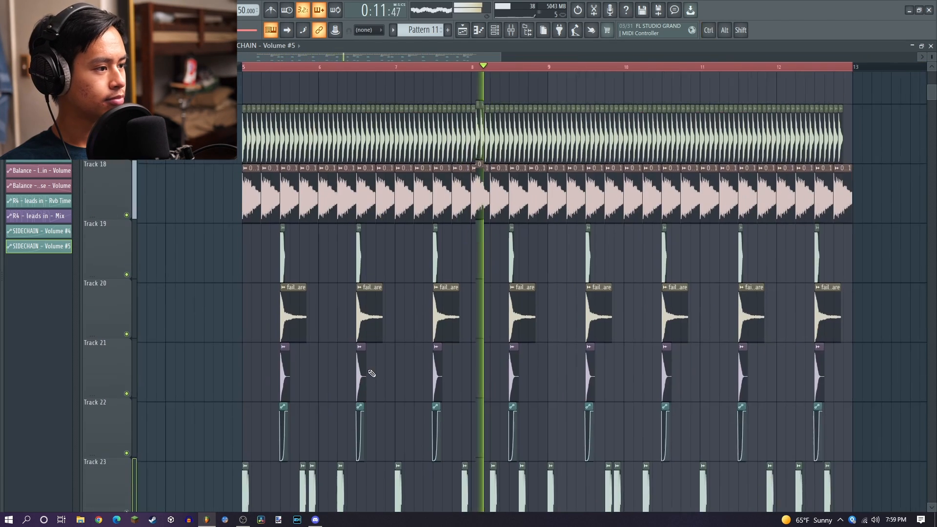
pyautogui.moveTo(385, 372); pyautogui.dragTo(466, 303)
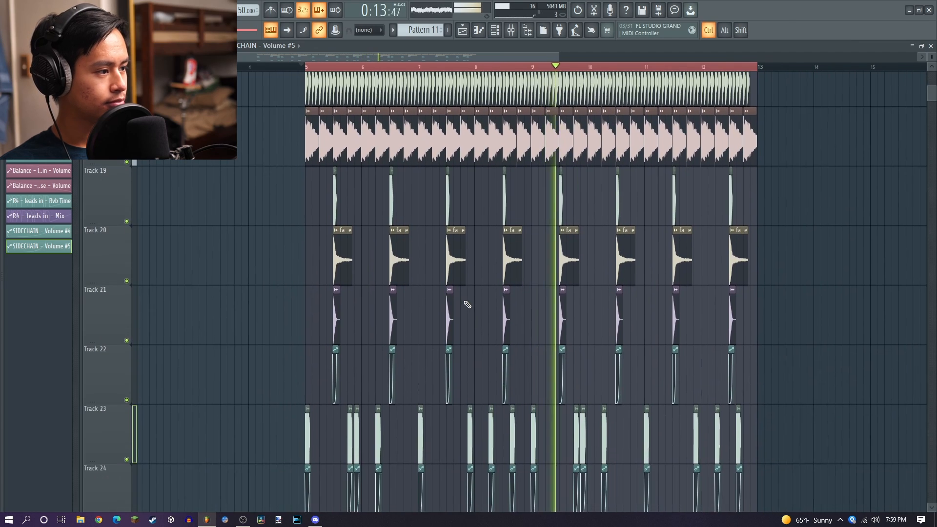
pyautogui.scroll(-1, 465, 303)
pyautogui.scroll(-1, 467, 299)
pyautogui.moveTo(488, 344); pyautogui.dragTo(401, 254)
pyautogui.scroll(-1, 401, 251)
pyautogui.scroll(3, 401, 253)
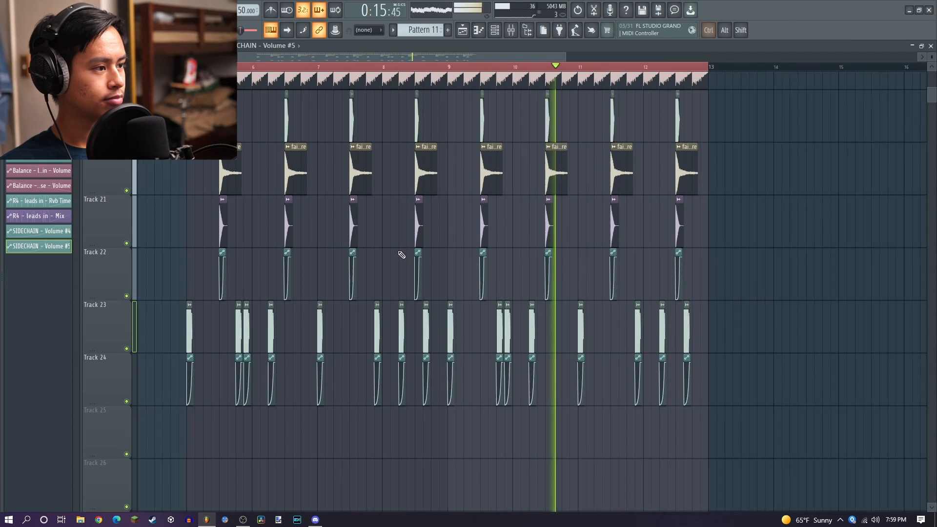
pyautogui.scroll(-3, 412, 263)
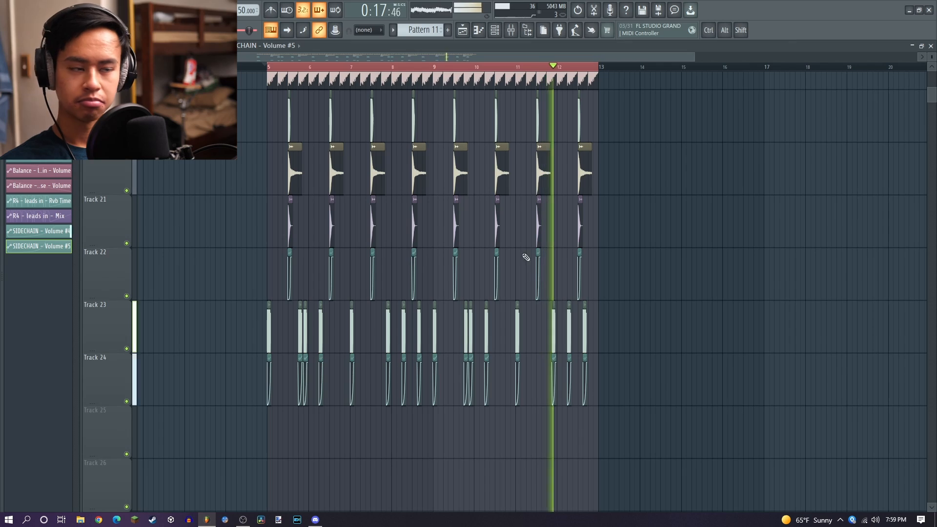
pyautogui.press('space')
# Shift all SIDECHAIN - Volume #5 clips on Track 22 slightly later and move their curve's recovery point earlier.
pyautogui.scroll(3, 258, 244)
pyautogui.scroll(-2, 366, 201)
pyautogui.scroll(7, 386, 341)
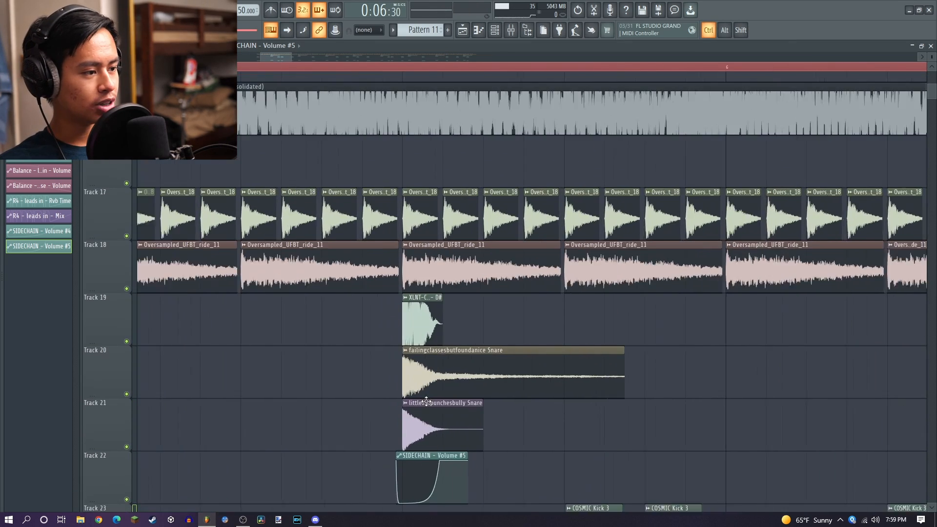
pyautogui.scroll(-3, 375, 320)
pyautogui.scroll(3, 374, 320)
pyautogui.click(109, 273)
pyautogui.moveTo(422, 258); pyautogui.dragTo(426, 258)
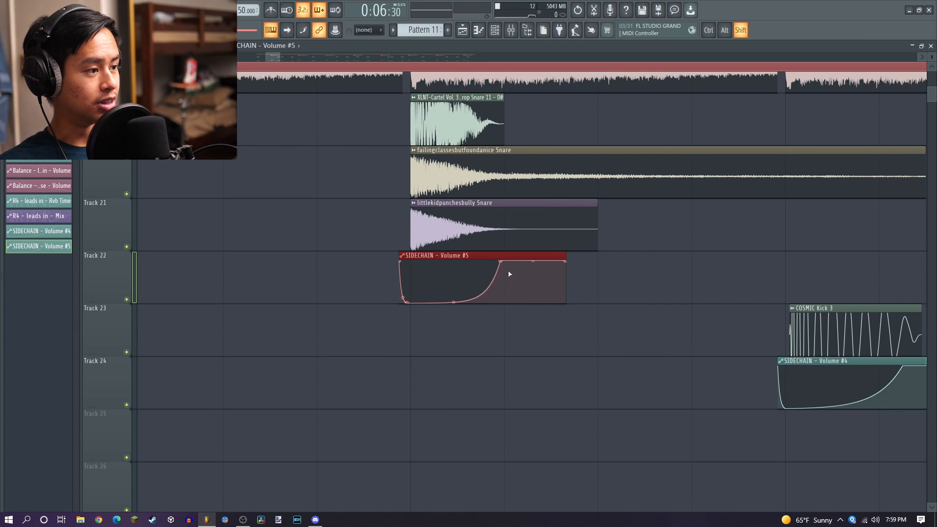
pyautogui.moveTo(500, 261); pyautogui.dragTo(489, 261)
# Play the section to hear the adjusted snare ducking.
pyautogui.press('space')
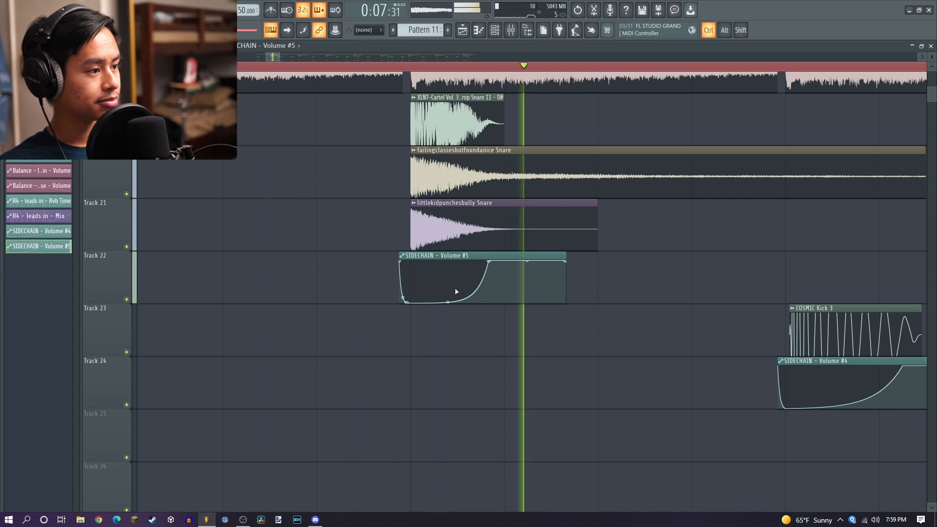
pyautogui.scroll(-6, 456, 292)
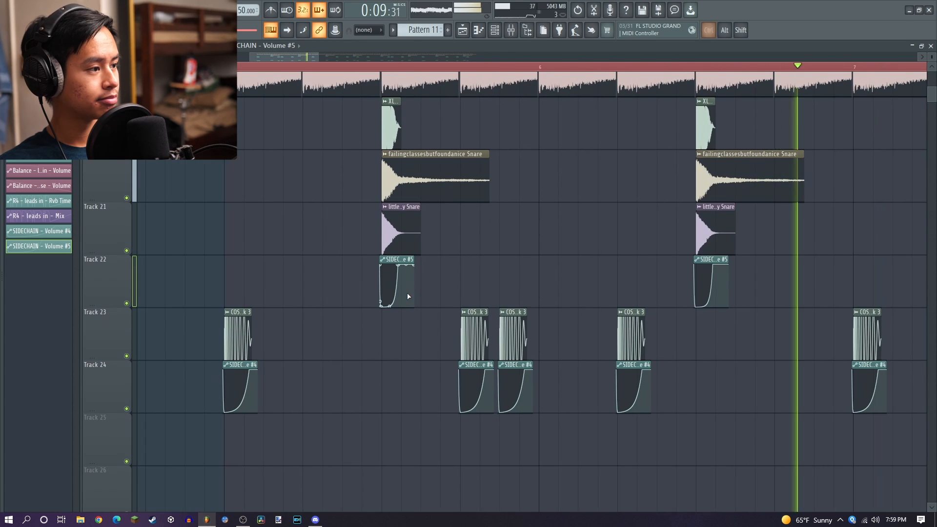
pyautogui.scroll(-2, 408, 292)
pyautogui.press('space')
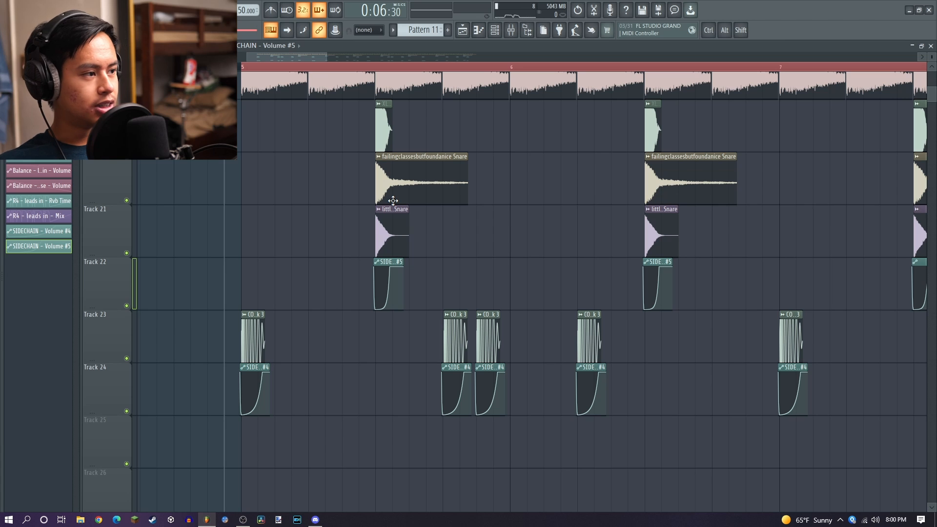
# Restore the playlist to its smaller size beside the mixer and select the drum bus mixer track.
pyautogui.click(922, 46)
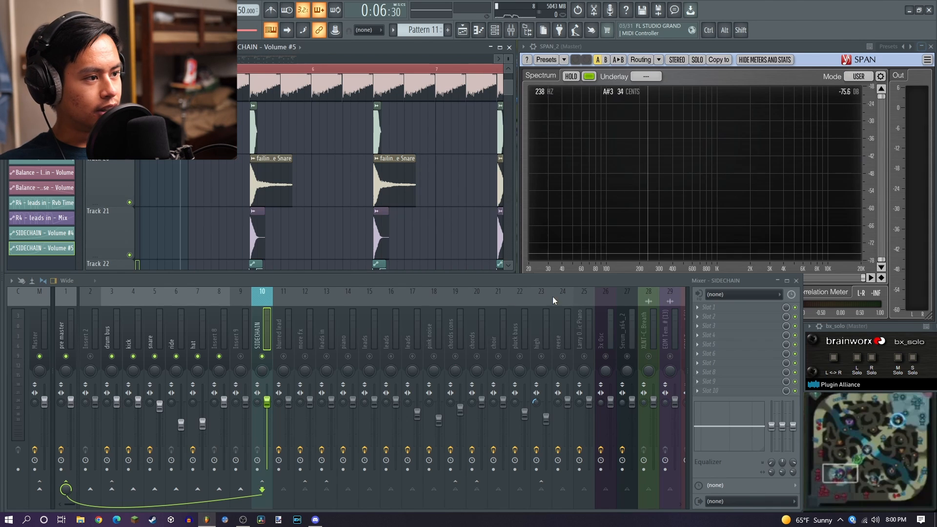
pyautogui.scroll(-3, 370, 171)
pyautogui.scroll(-3, 259, 199)
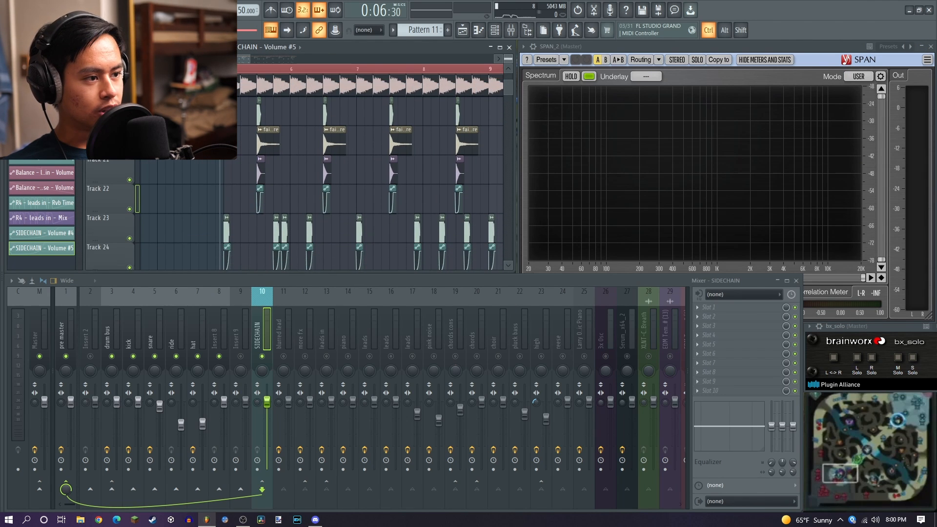
pyautogui.scroll(6, 260, 199)
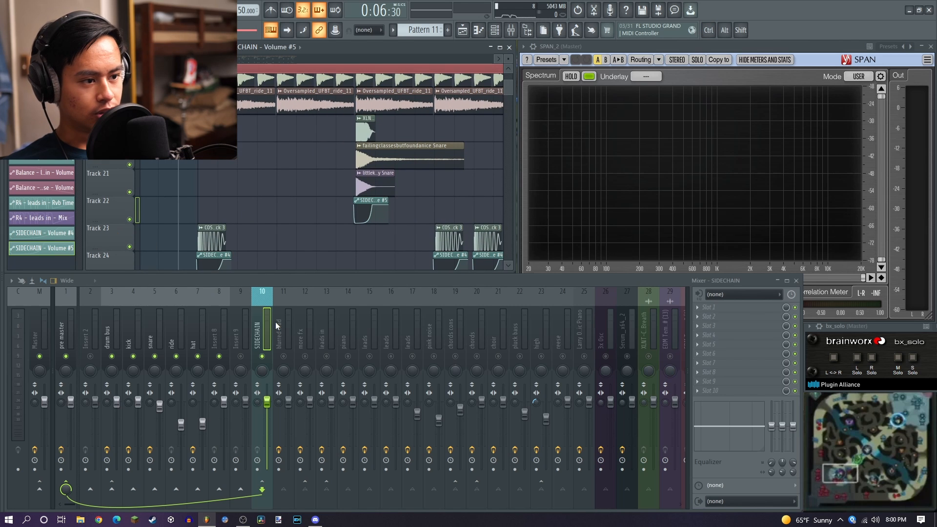
pyautogui.click(113, 333)
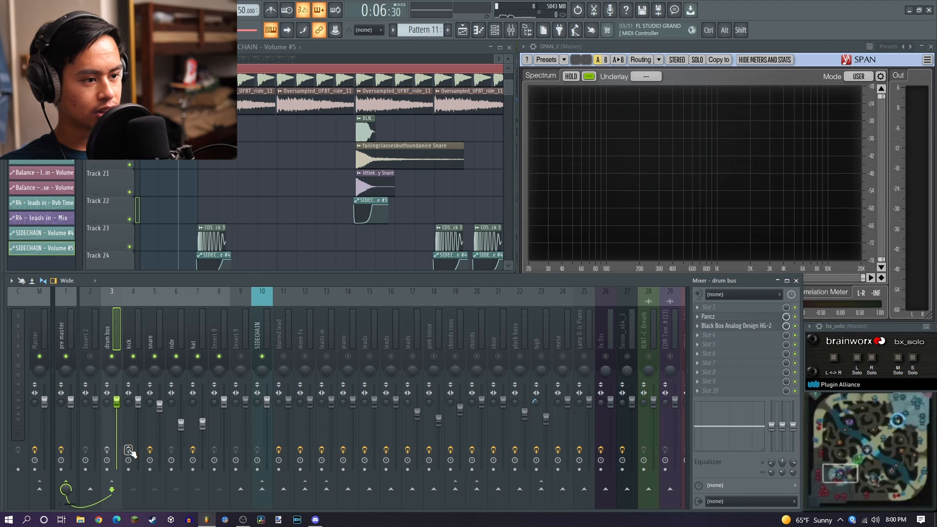
# Play the section from 0:06:30 and follow the sidechain clips under the kicks and snares in the playlist.
pyautogui.moveTo(276, 233)
pyautogui.mouseDown()
pyautogui.moveTo(291, 230)
pyautogui.moveTo(273, 269)
pyautogui.moveTo(270, 209)
pyautogui.moveTo(273, 223)
pyautogui.mouseUp()
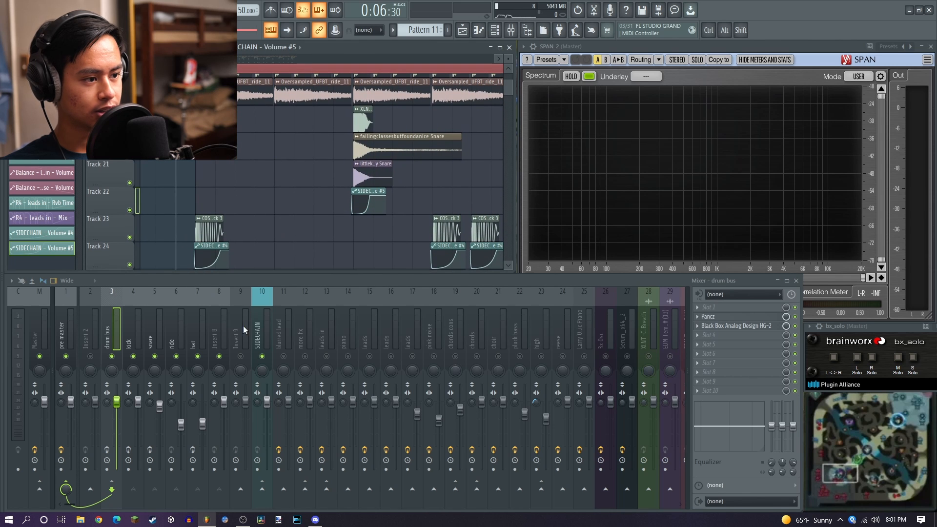
pyautogui.press('space')
pyautogui.keyDown('ctrl'); pyautogui.scroll(-2, 215, 210); pyautogui.keyUp('ctrl')
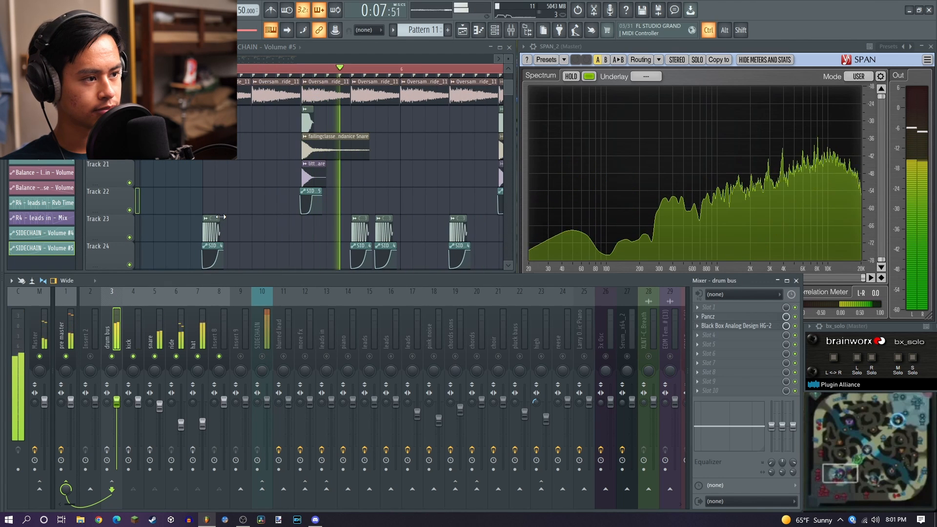
pyautogui.keyDown('ctrl'); pyautogui.scroll(-4, 214, 209); pyautogui.keyUp('ctrl')
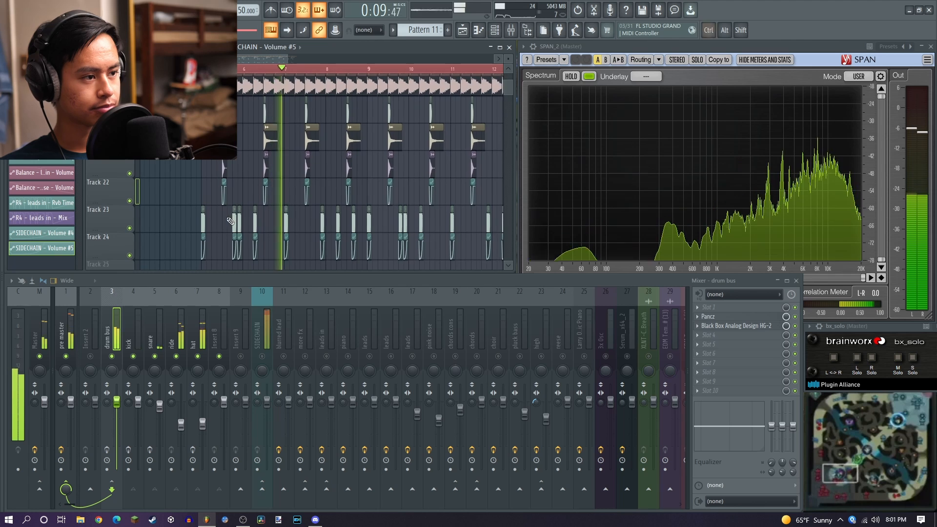
pyautogui.keyDown('ctrl'); pyautogui.scroll(4, 231, 213); pyautogui.keyUp('ctrl')
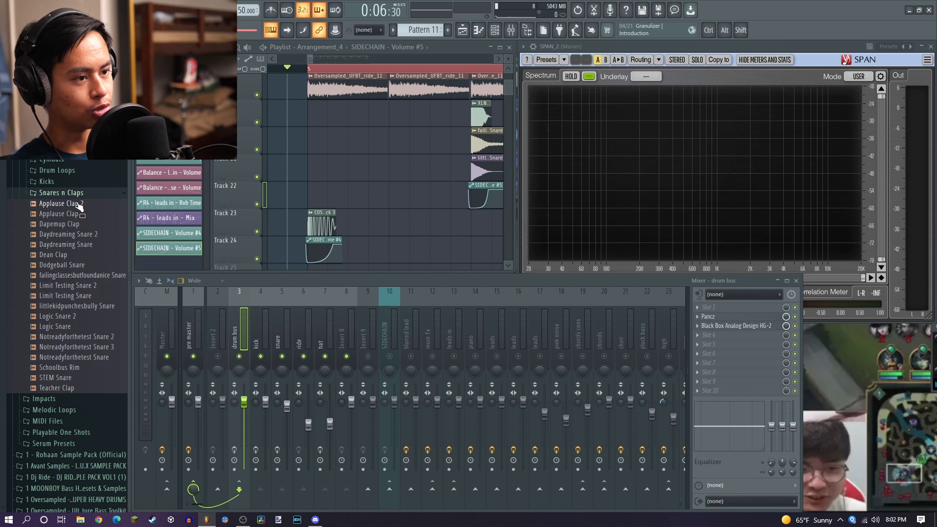
# Preview the samples in the Snares n Claps folder, from Applause Clap 2 through to Teacher Clap.
pyautogui.click(76, 203)
pyautogui.press('Down')
pyautogui.press('Down')
pyautogui.press('Down')
pyautogui.press('Down')
pyautogui.press('Down')
pyautogui.press('Down')
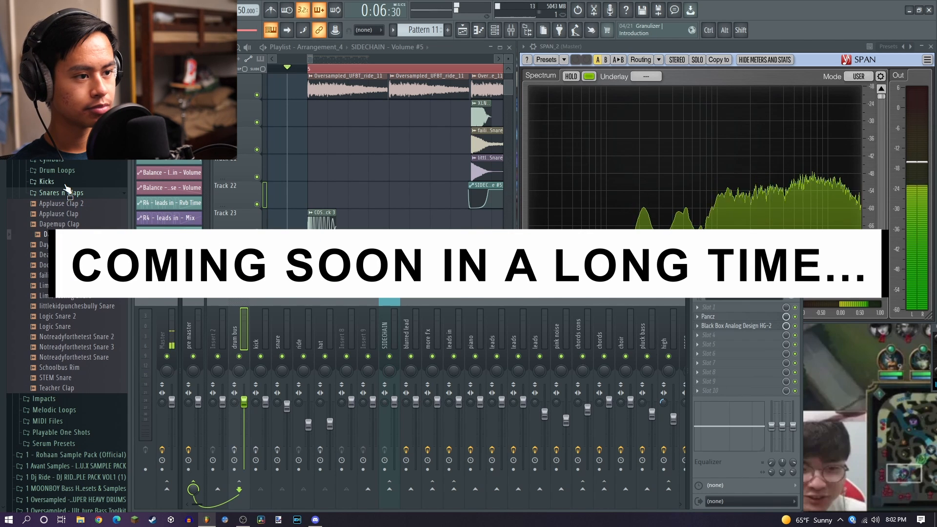
pyautogui.press('Down')
pyautogui.press('Down')
pyautogui.press('Down')
pyautogui.press('Down')
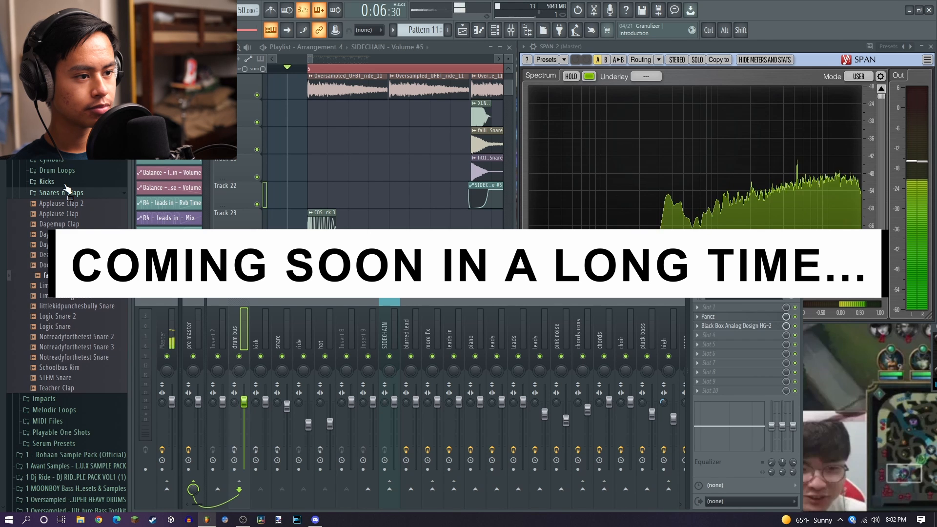
pyautogui.press('Down')
pyautogui.press('Down')
pyautogui.press('Down')
pyautogui.press('Down')
pyautogui.press('Down')
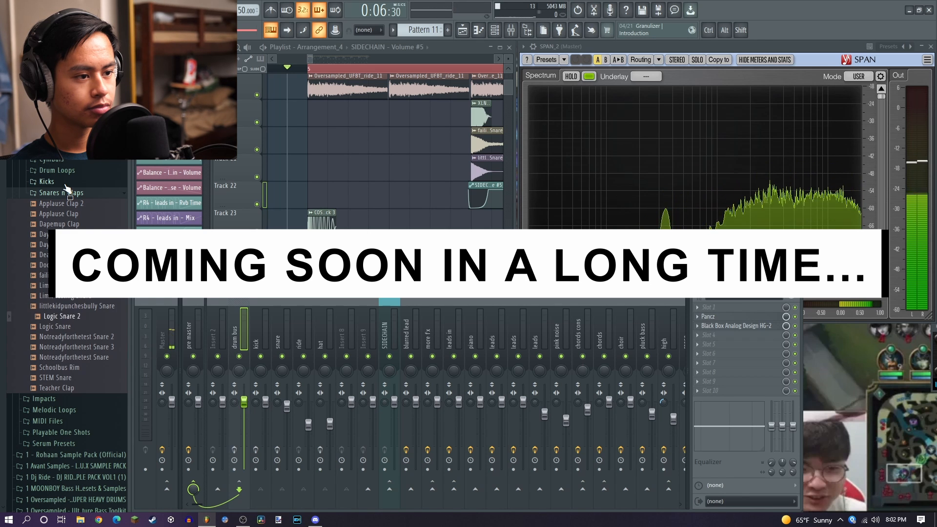
pyautogui.press('Down')
pyautogui.press('Down')
pyautogui.press('Down')
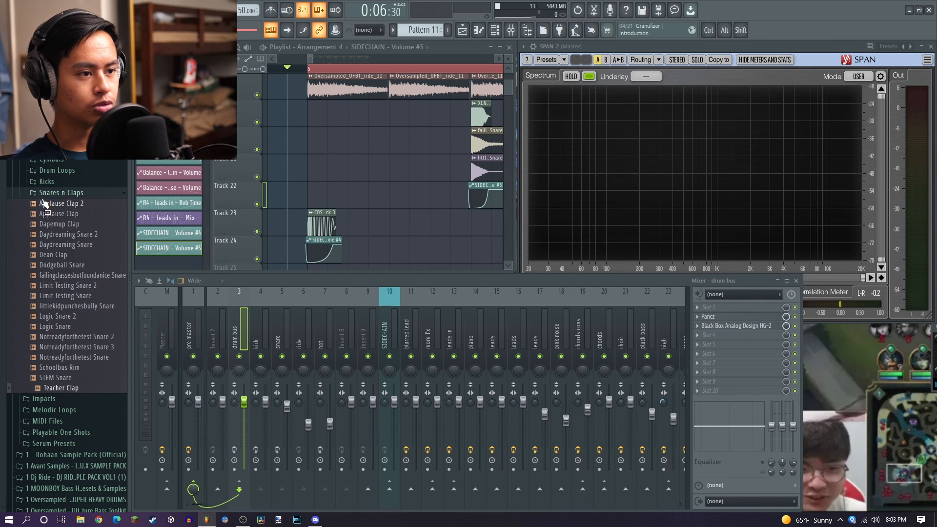
# Collapse the Snares n Claps folder and preview the samples in the Kicks folder, starting with Bully Kick.
pyautogui.click(46, 194)
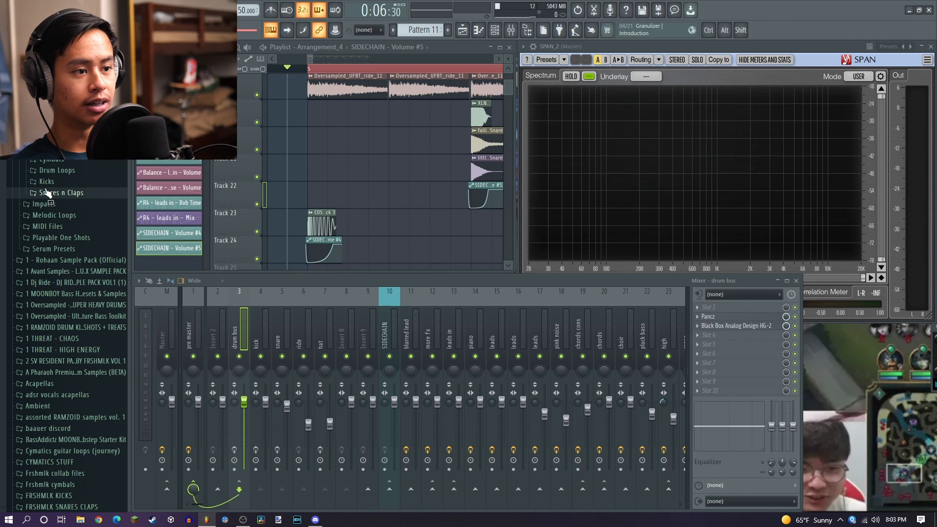
pyautogui.click(47, 191)
pyautogui.click(47, 184)
pyautogui.click(72, 192)
pyautogui.press('Down')
pyautogui.press('Down')
pyautogui.press('Down')
pyautogui.press('Down')
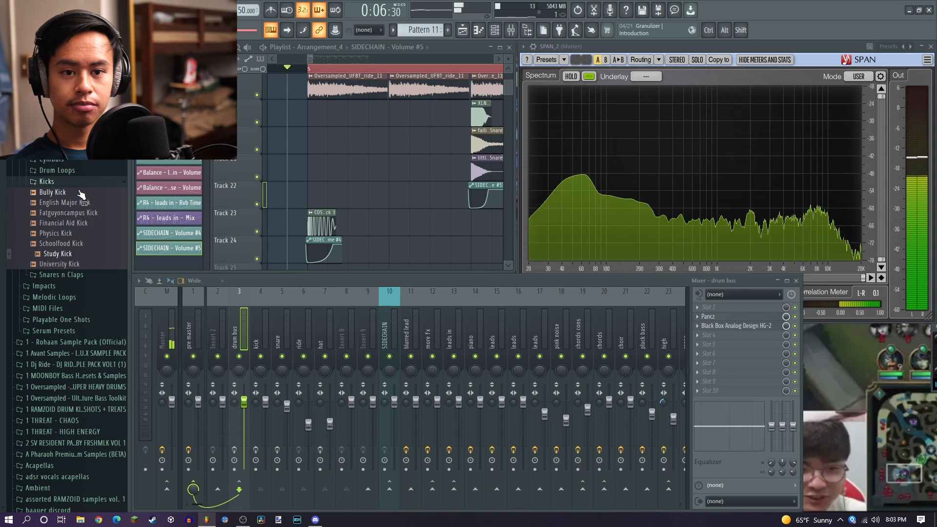
# Show the first COSMIC Kick 3 clip in the playlist and open Pro-Q 3 on the kick mixer track.
pyautogui.scroll(-4, 79, 192)
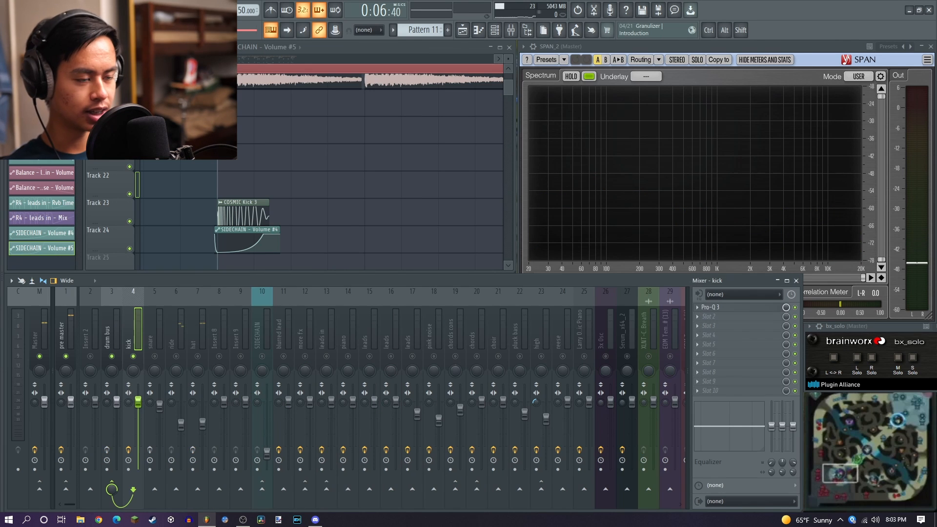
pyautogui.scroll(-5, 163, 211)
pyautogui.scroll(3, 179, 211)
pyautogui.scroll(2, 179, 211)
pyautogui.scroll(2, 290, 211)
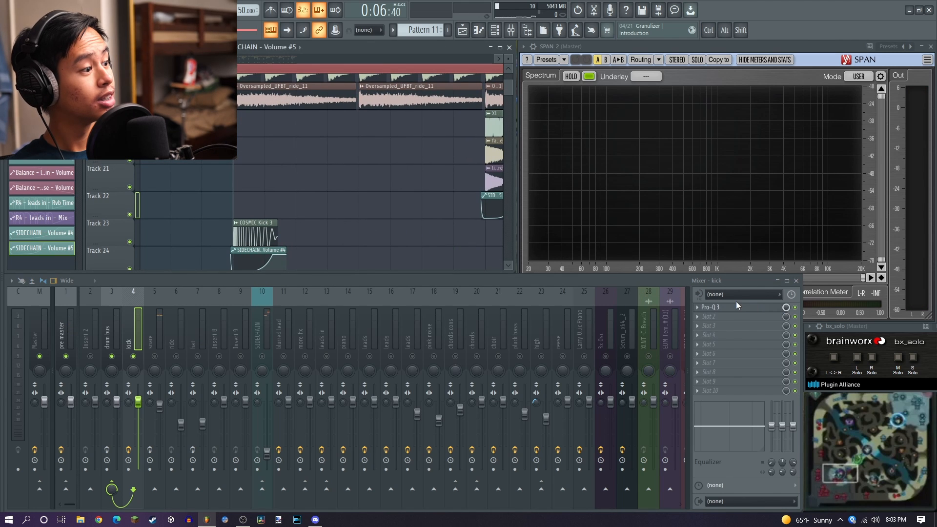
pyautogui.click(738, 309)
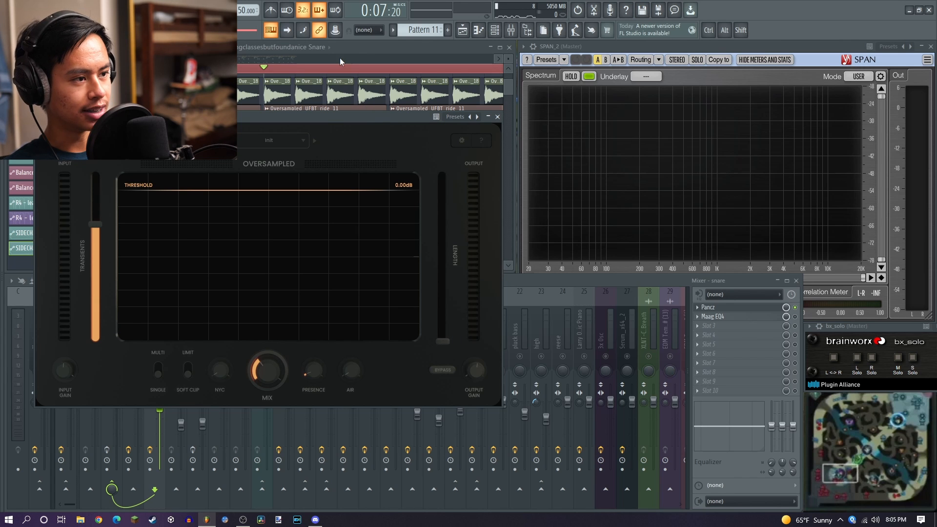
# Play the snare with its Pancz transient shaper on display, and close the plugin.
pyautogui.press('space')
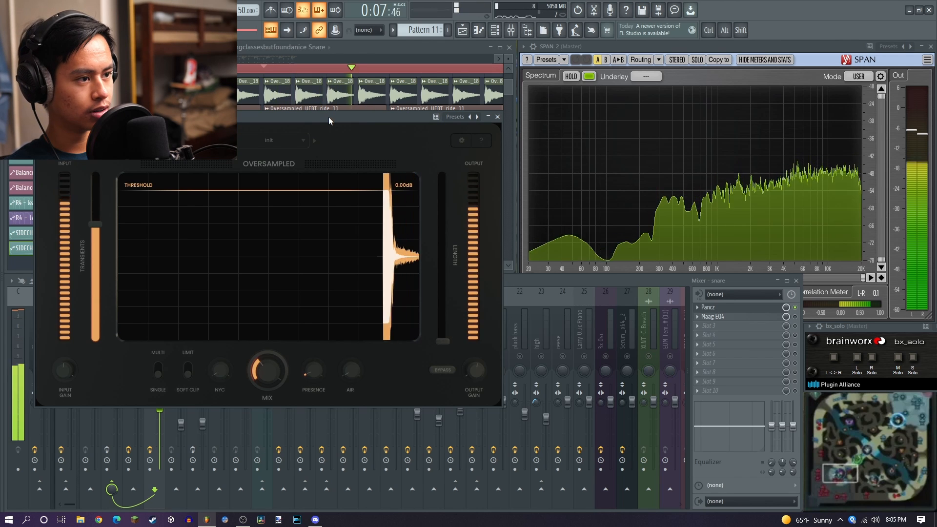
pyautogui.press('space')
pyautogui.click(770, 308)
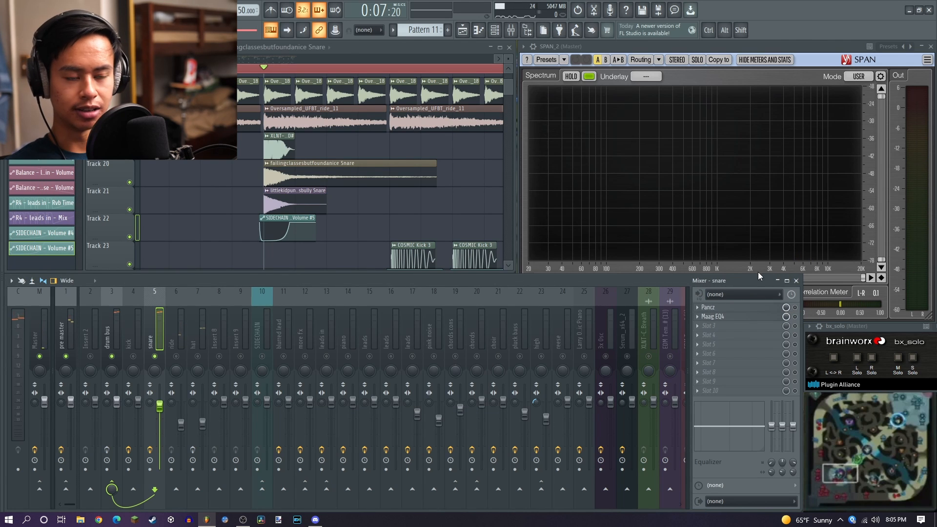
# Open Maag EQ4 on the snare mixer track and play the snare through it.
pyautogui.click(712, 316)
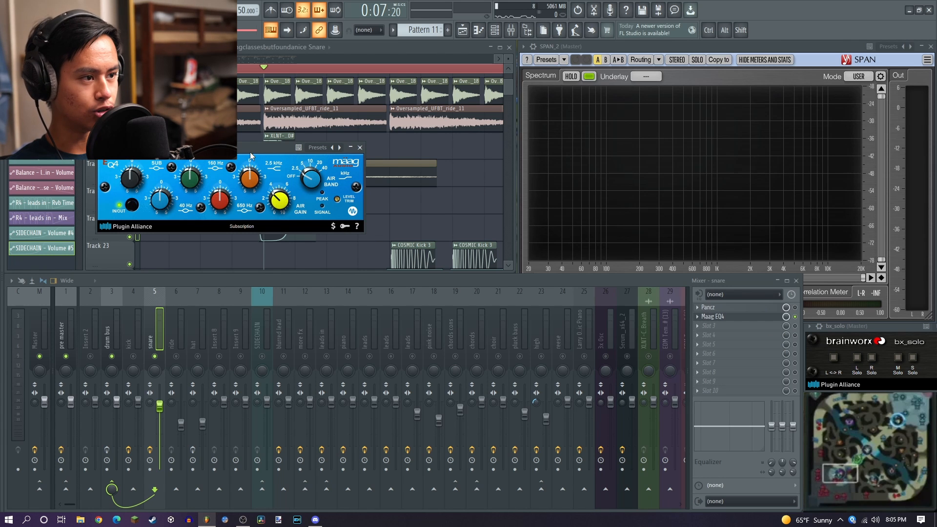
pyautogui.press('space')
pyautogui.press('space')
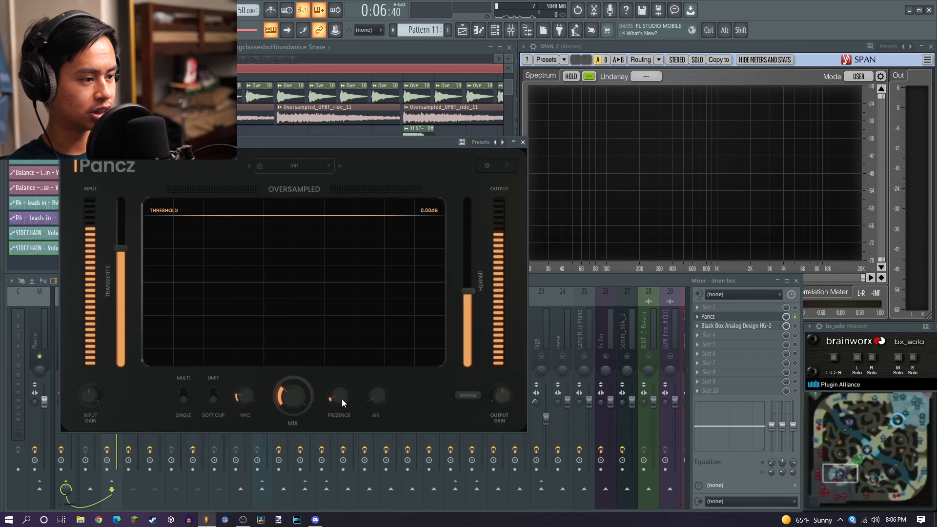
# Try the drum bus Pancz at full mix and play the drums, both alone and with the whole track.
pyautogui.doubleClick(291, 396)
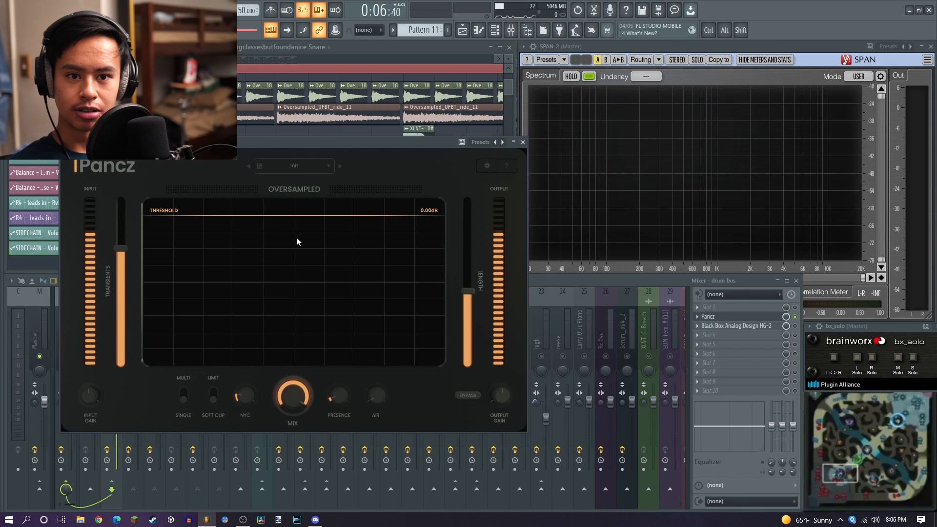
pyautogui.press('space')
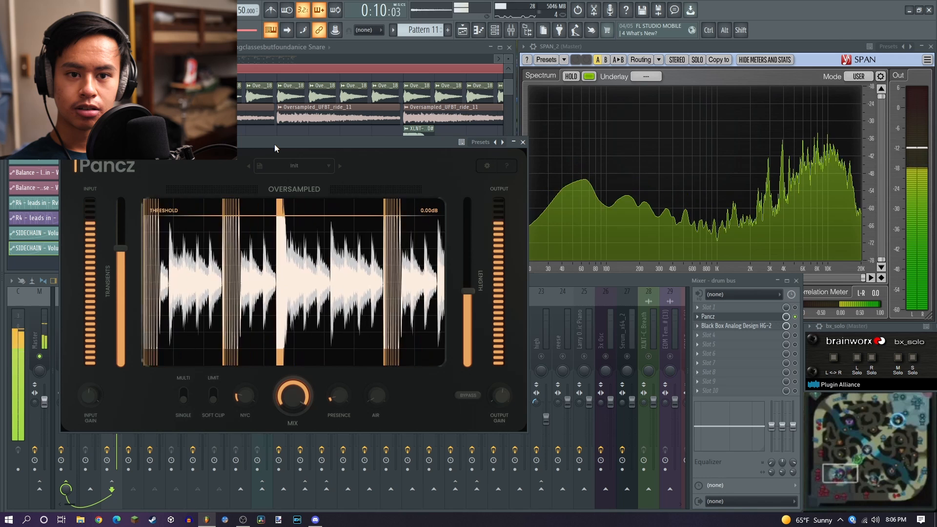
pyautogui.press('space')
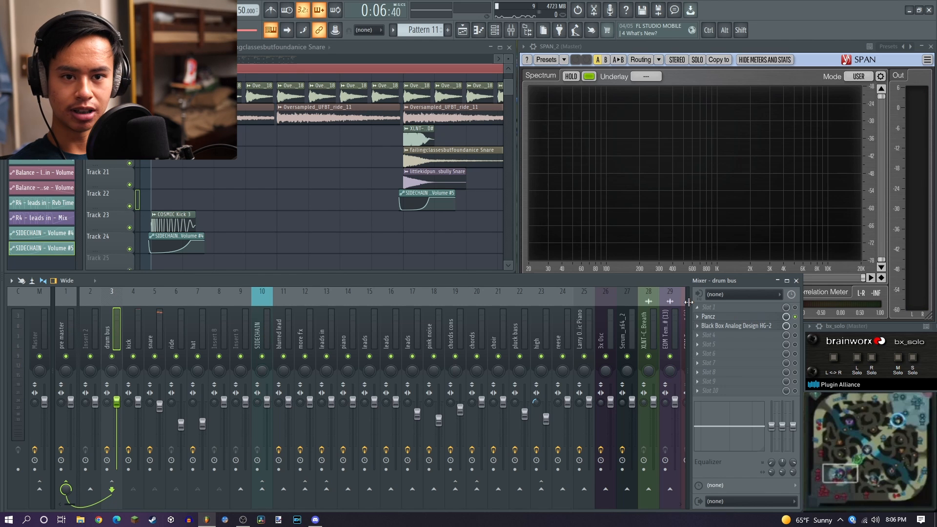
pyautogui.press('space')
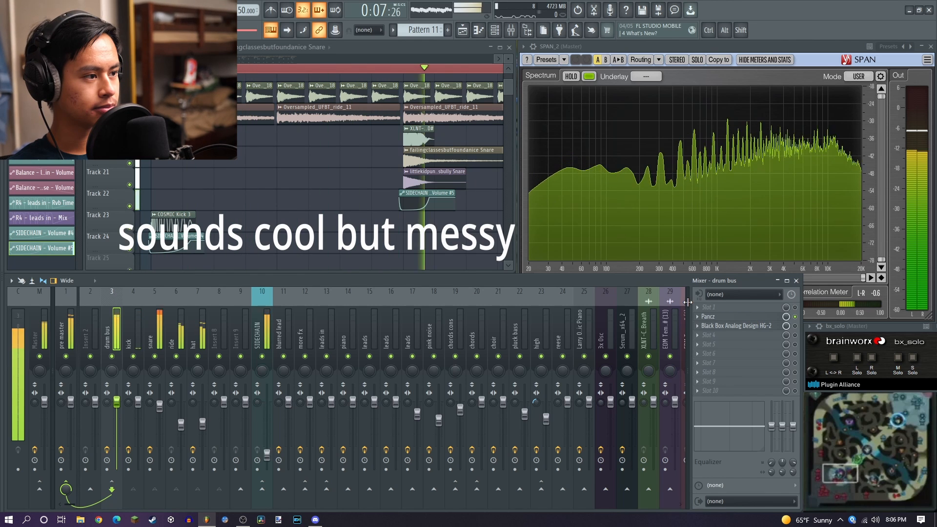
pyautogui.press('space')
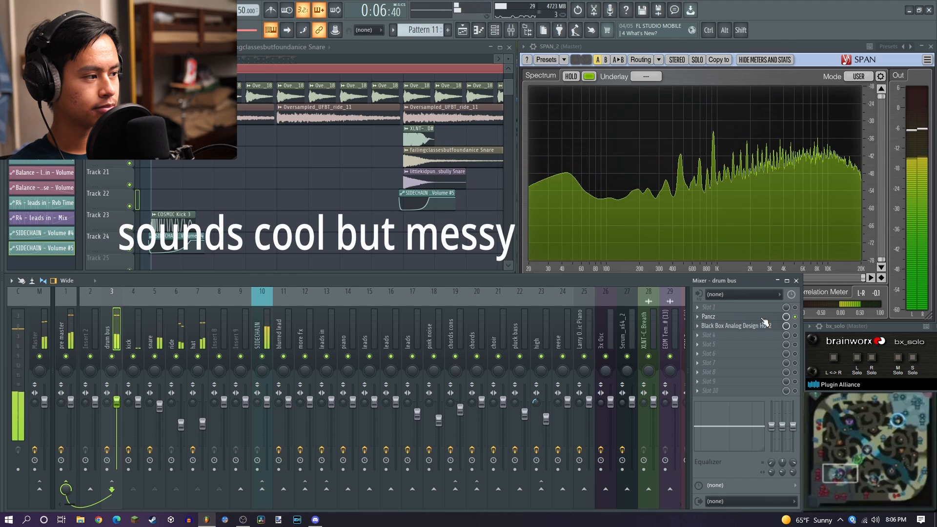
# Reduce the drum bus Pancz mix to a low amount, play the section and close the plugin.
pyautogui.click(708, 317)
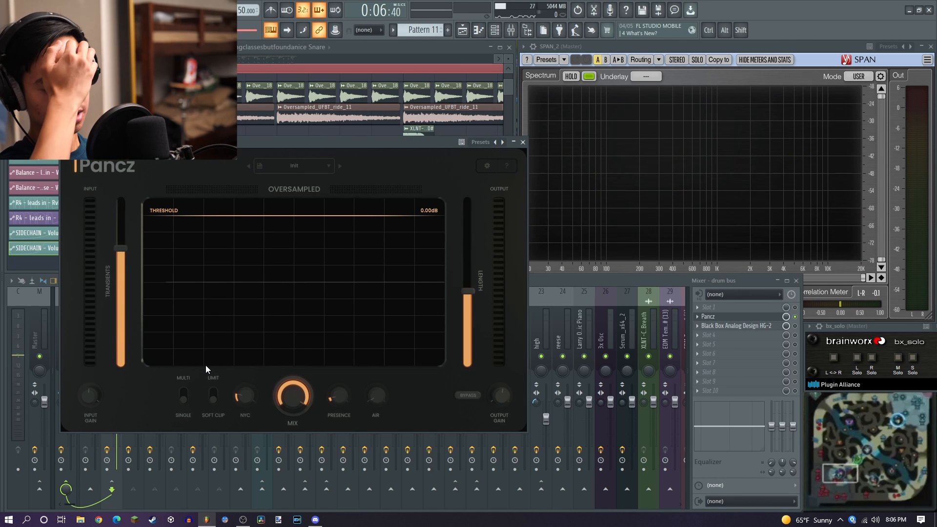
pyautogui.moveTo(288, 385); pyautogui.dragTo(308, 501)
pyautogui.press('space')
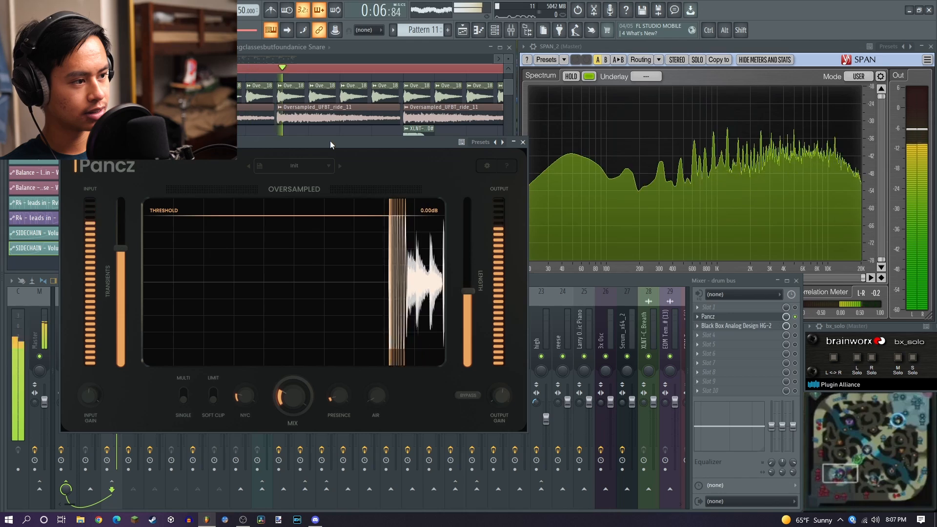
pyautogui.click(755, 317)
# Open Black Box Analog Design HG-2 on the drum bus, play the section through it and close it.
pyautogui.click(751, 325)
pyautogui.press('space')
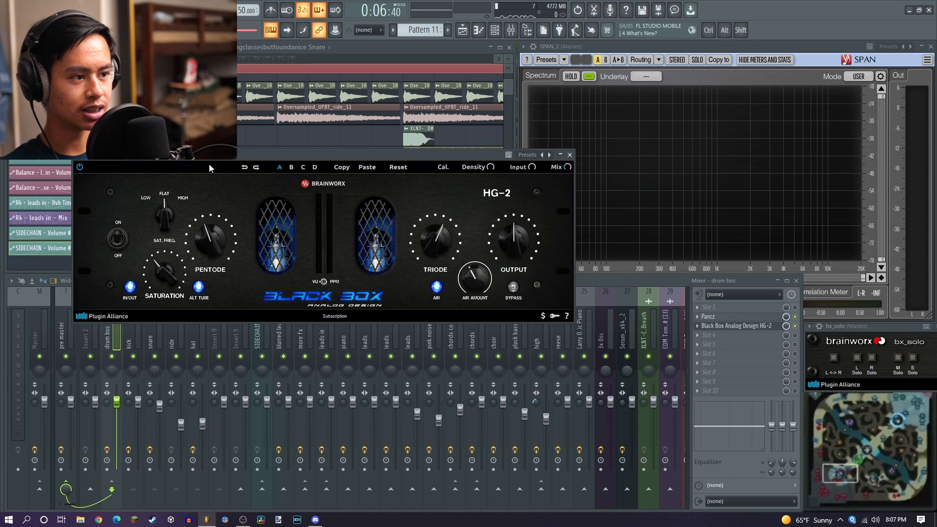
pyautogui.moveTo(209, 165); pyautogui.dragTo(248, 160)
pyautogui.press('space')
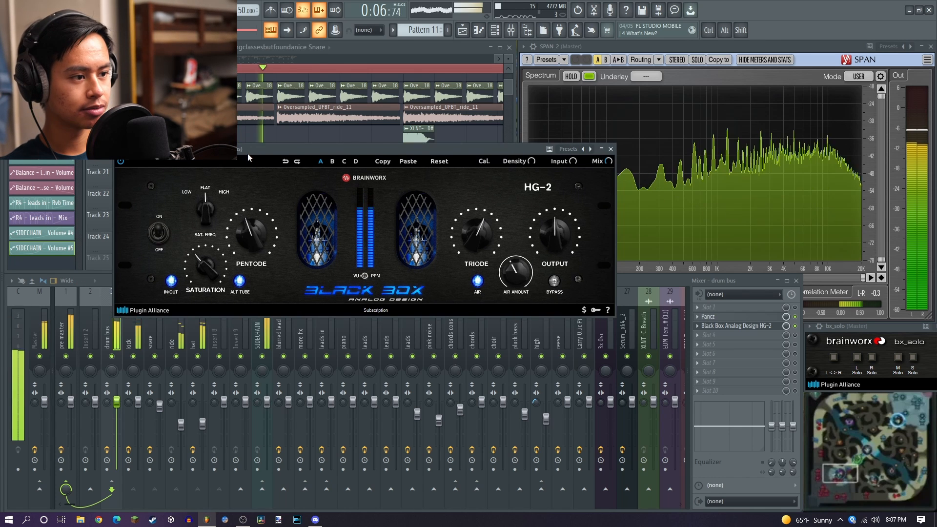
pyautogui.click(756, 326)
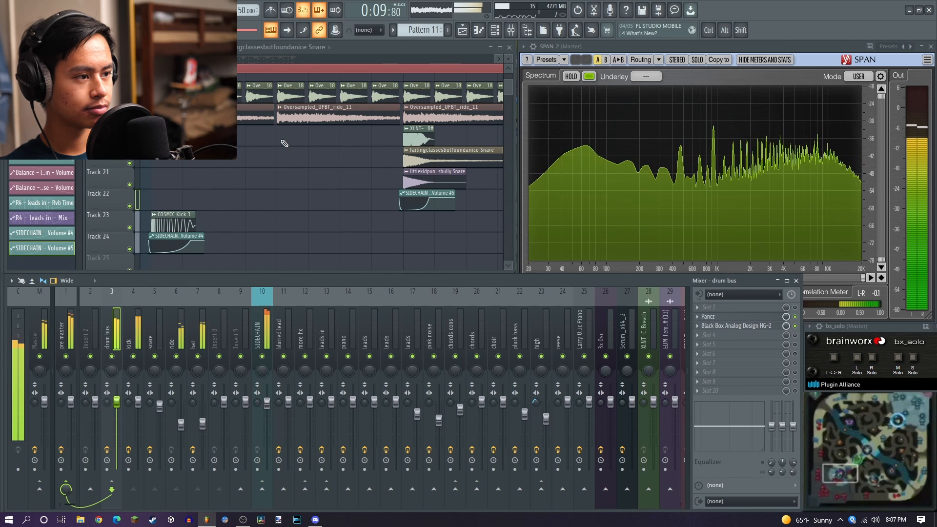
pyautogui.press('space')
# Select the pre master mixer track and play the full track from 0:06:40.
pyautogui.scroll(-6, 286, 148)
pyautogui.scroll(-4, 299, 157)
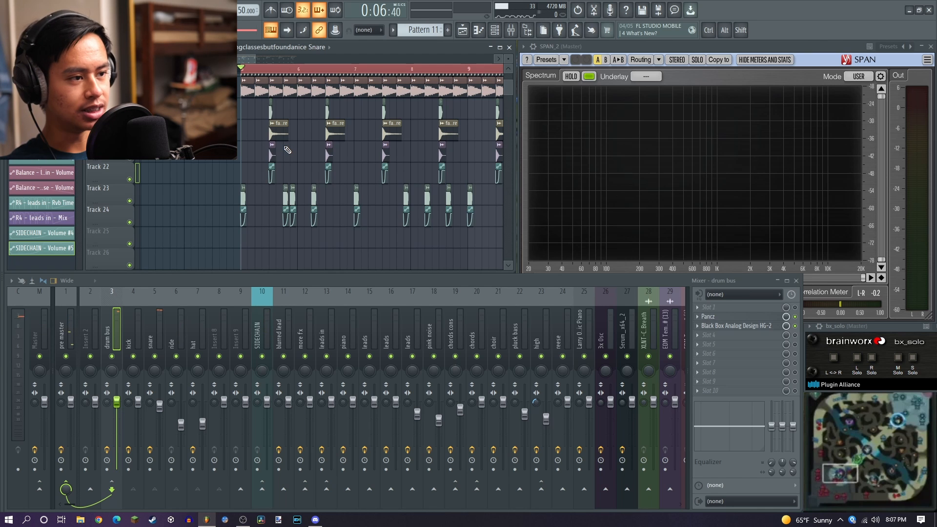
pyautogui.scroll(4, 273, 161)
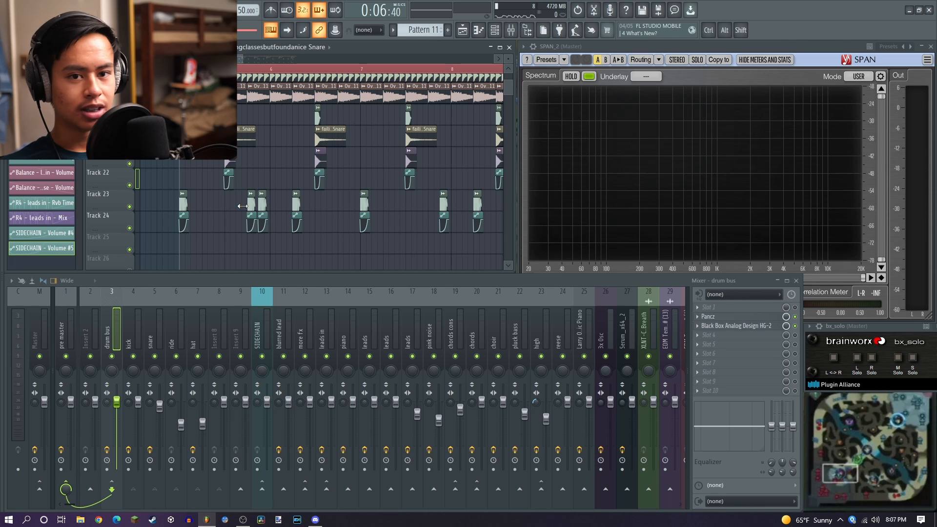
pyautogui.click(67, 453)
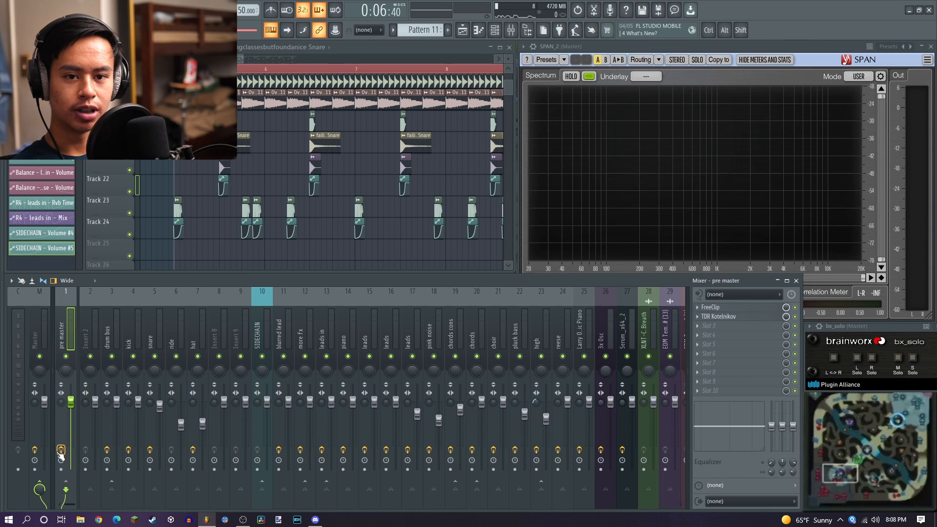
pyautogui.press('space')
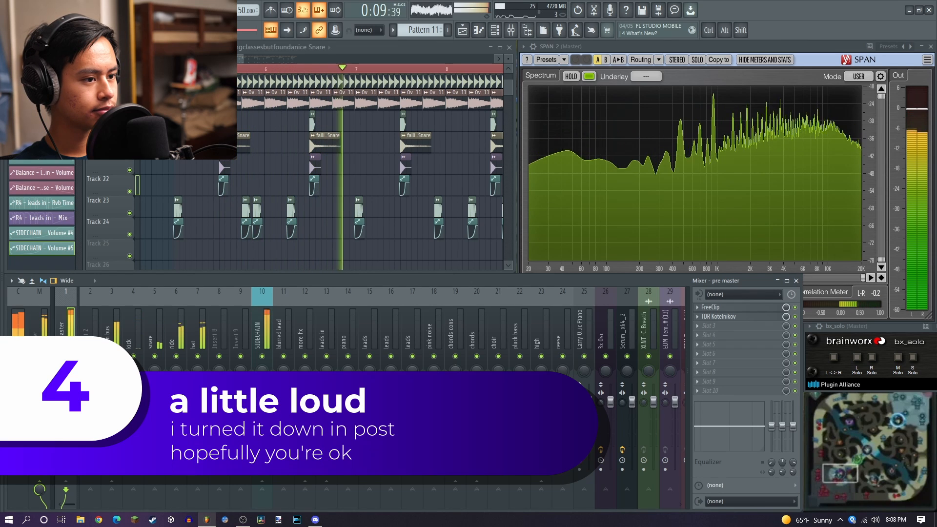
pyautogui.press('space')
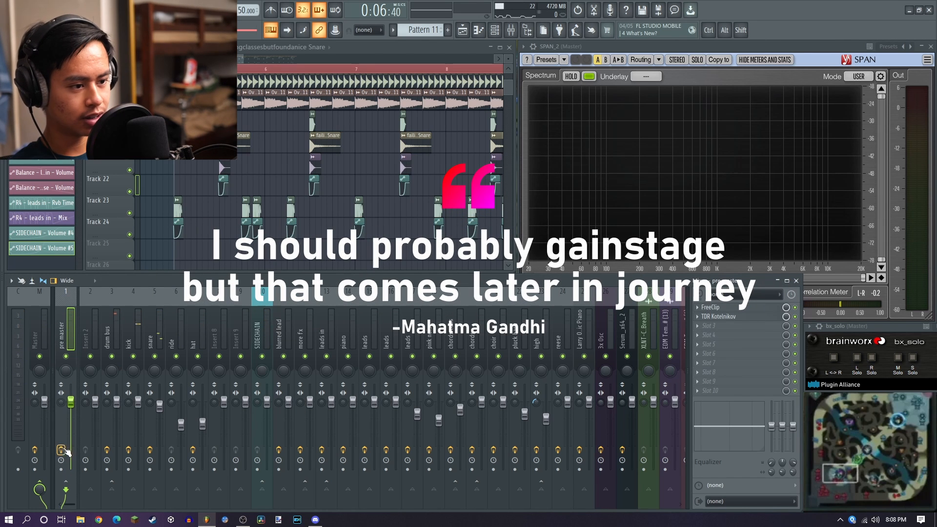
# Open FreeClip on the pre master track, move its window into full view and inspect its post-oversampling clip options.
pyautogui.click(724, 308)
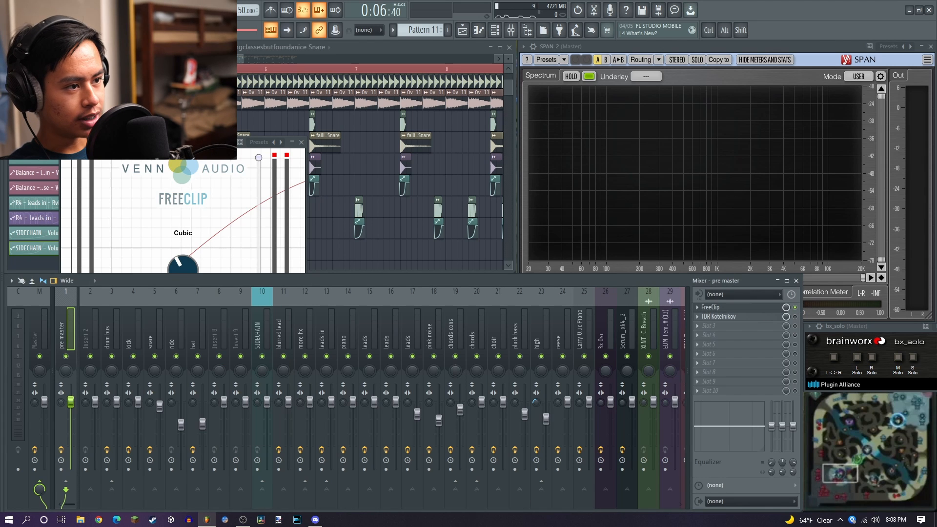
pyautogui.moveTo(148, 144); pyautogui.dragTo(272, 113)
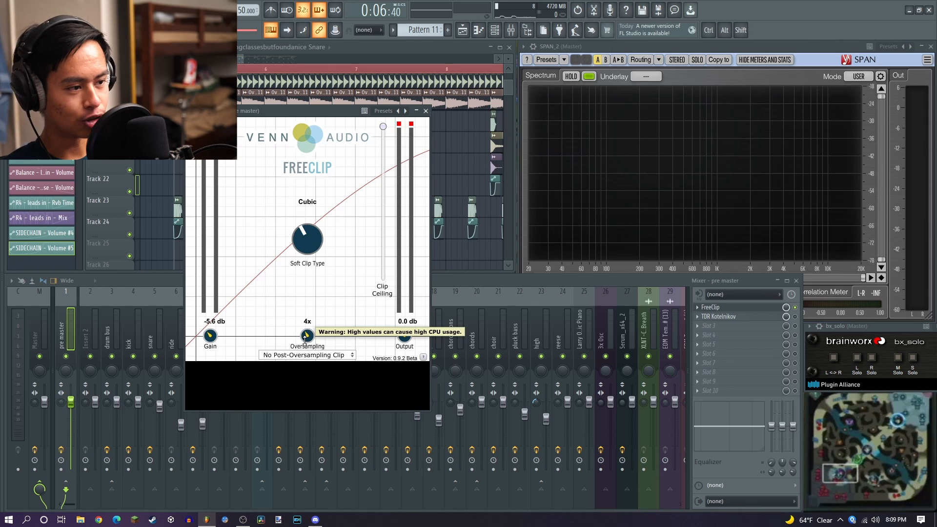
pyautogui.click(328, 356)
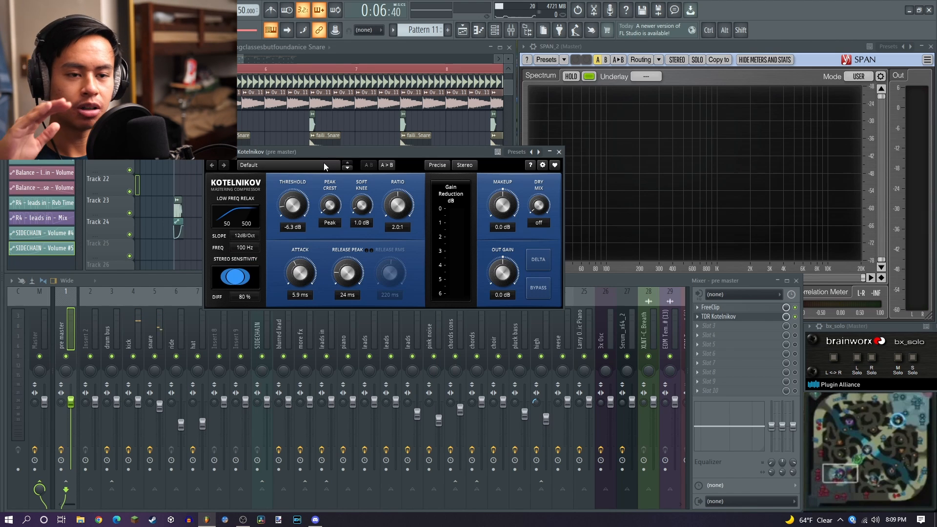
# Move the TDR Kotelnikov window into clear view, set its attack to 0.34 ms and peak release to 27 ms, and play the track.
pyautogui.moveTo(285, 152); pyautogui.dragTo(290, 151)
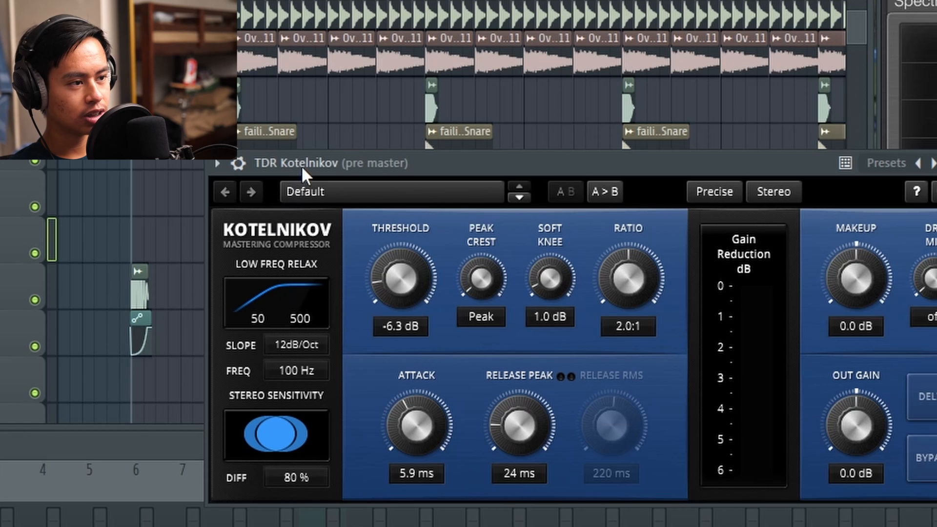
pyautogui.moveTo(301, 165); pyautogui.dragTo(201, 151)
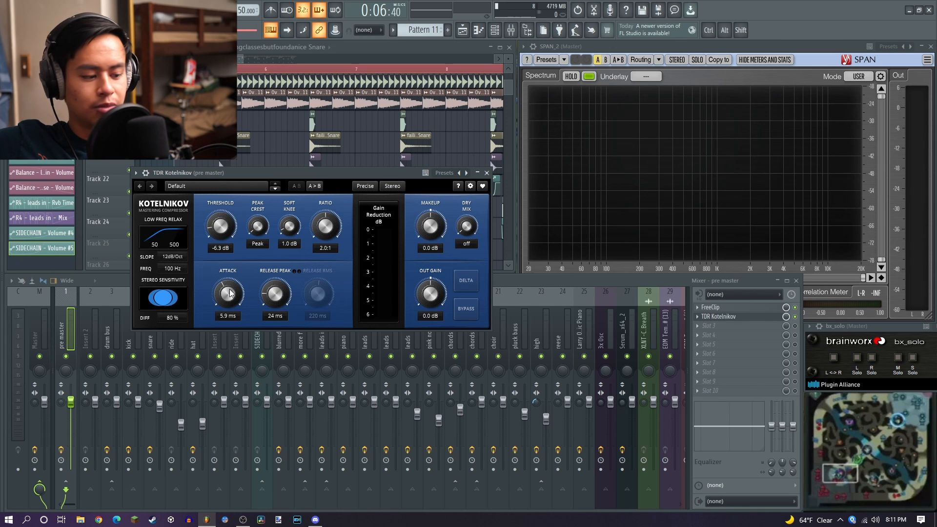
pyautogui.moveTo(229, 294); pyautogui.dragTo(229, 320)
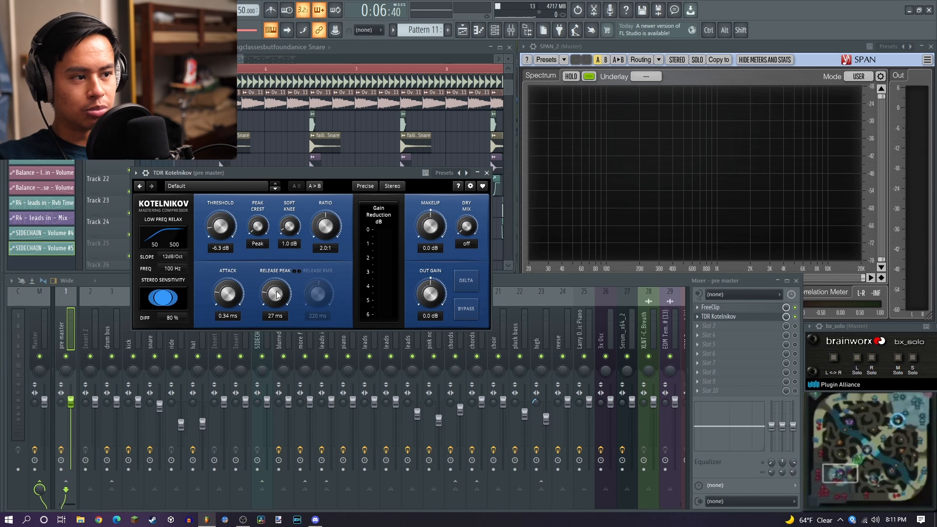
pyautogui.press('space')
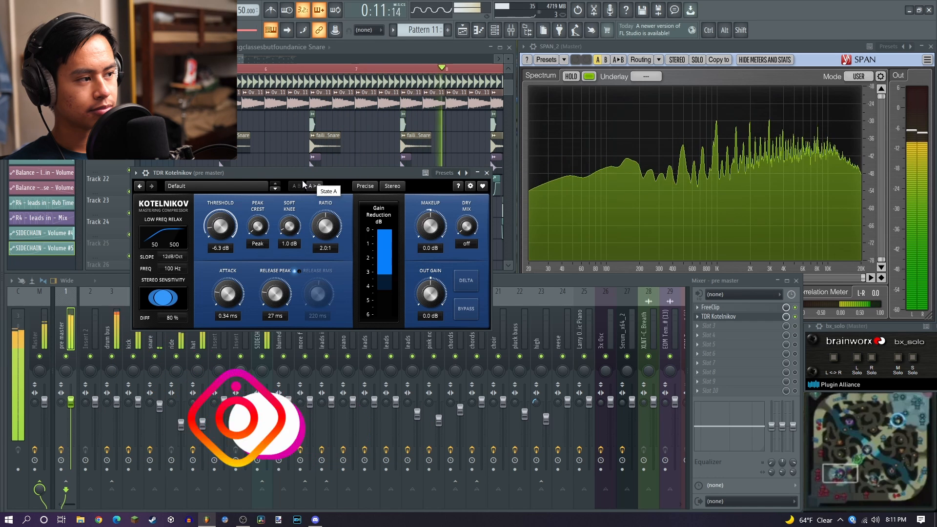
pyautogui.press('space')
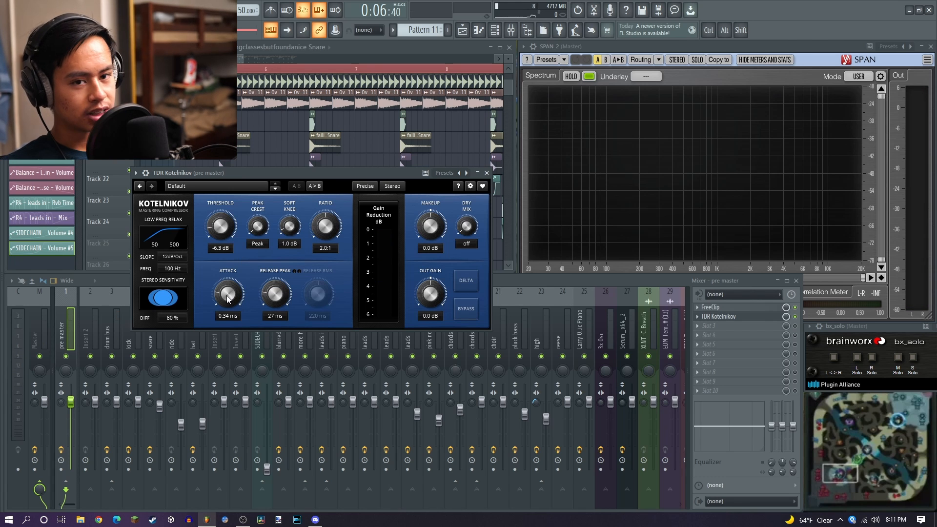
# Set the pre master compressor's attack to 6.0 ms and play the track through it.
pyautogui.moveTo(227, 294); pyautogui.dragTo(227, 280)
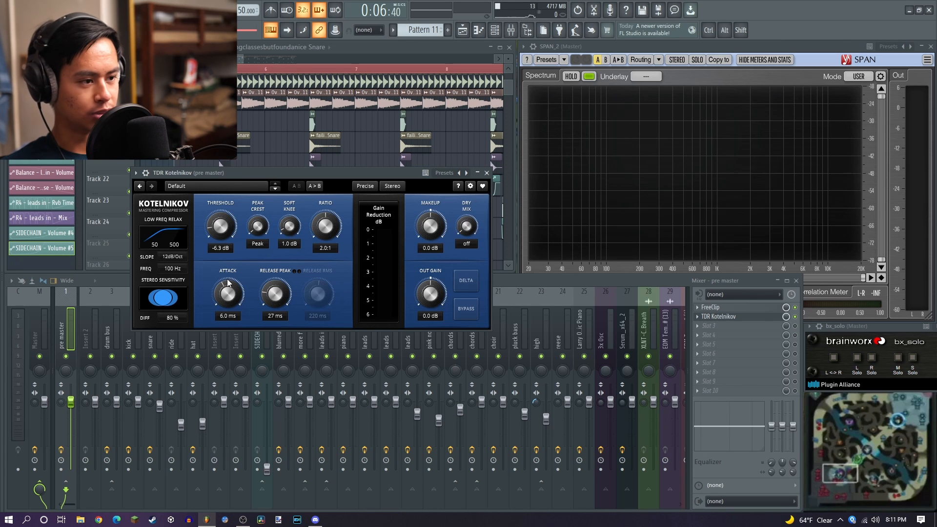
pyautogui.press('space')
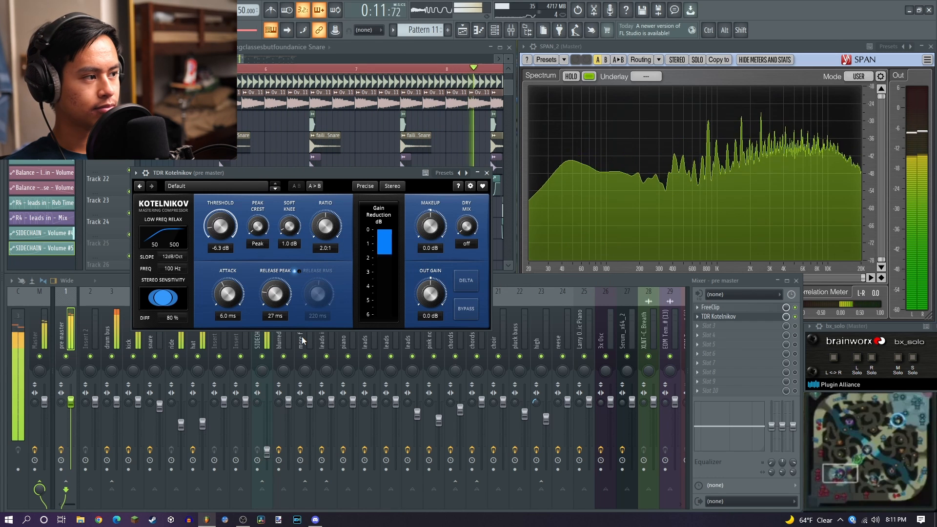
pyautogui.press('space')
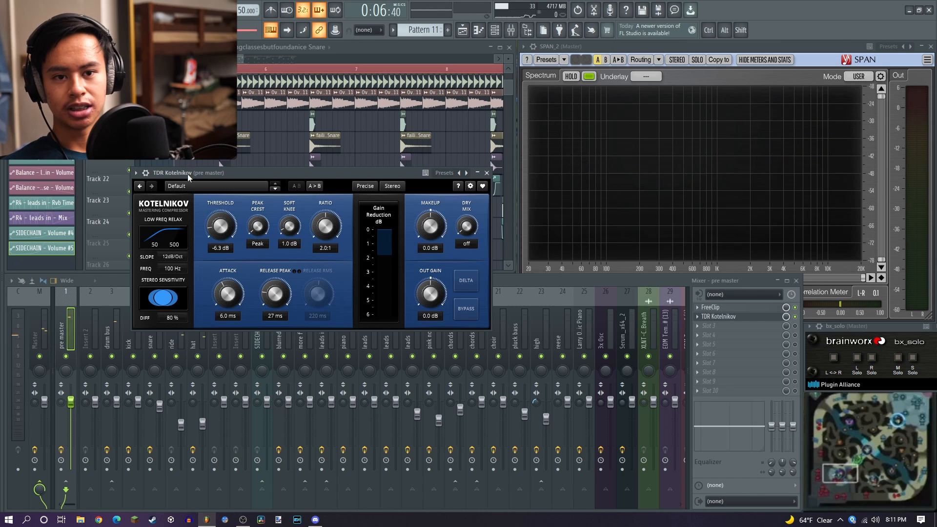
# Reposition the TDR Kotelnikov window, fine-tune its attack to about 4.1 ms during playback and close the compressor.
pyautogui.moveTo(189, 174); pyautogui.dragTo(197, 160)
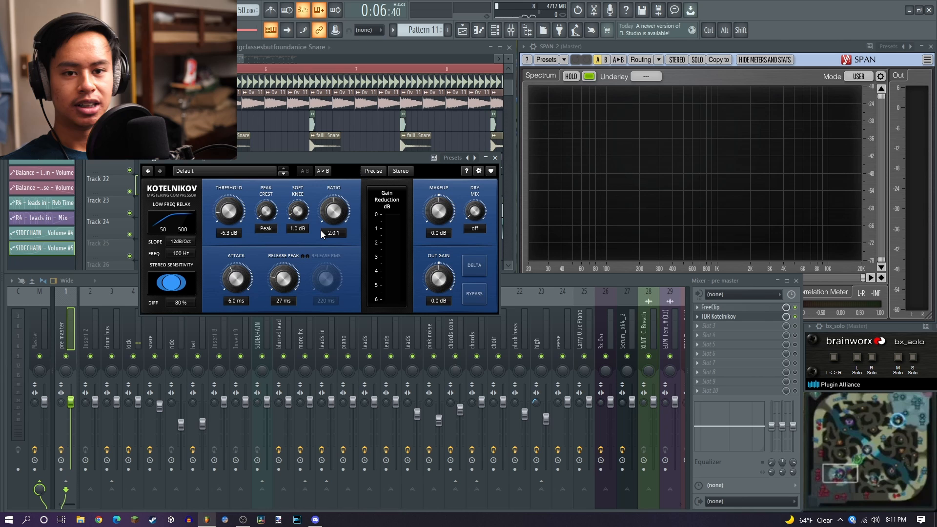
pyautogui.moveTo(311, 157); pyautogui.dragTo(306, 133)
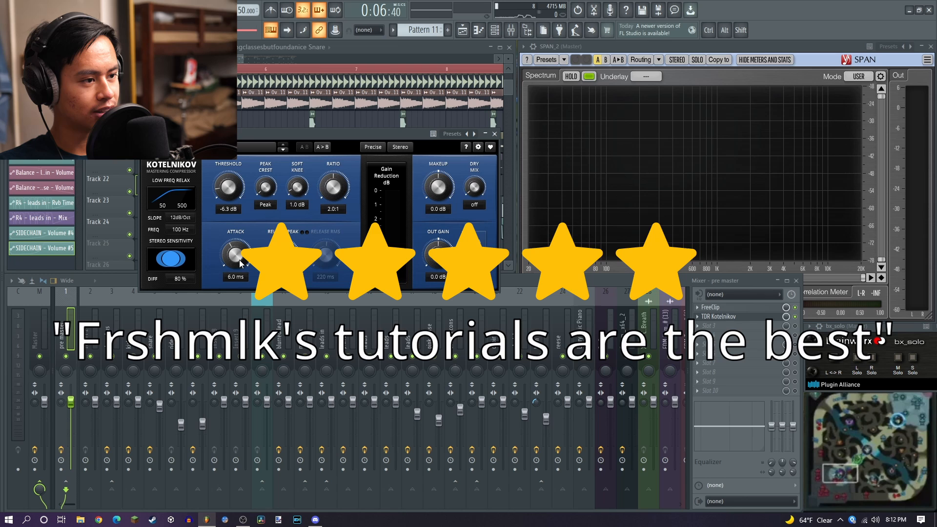
pyautogui.moveTo(235, 254); pyautogui.dragTo(235, 263)
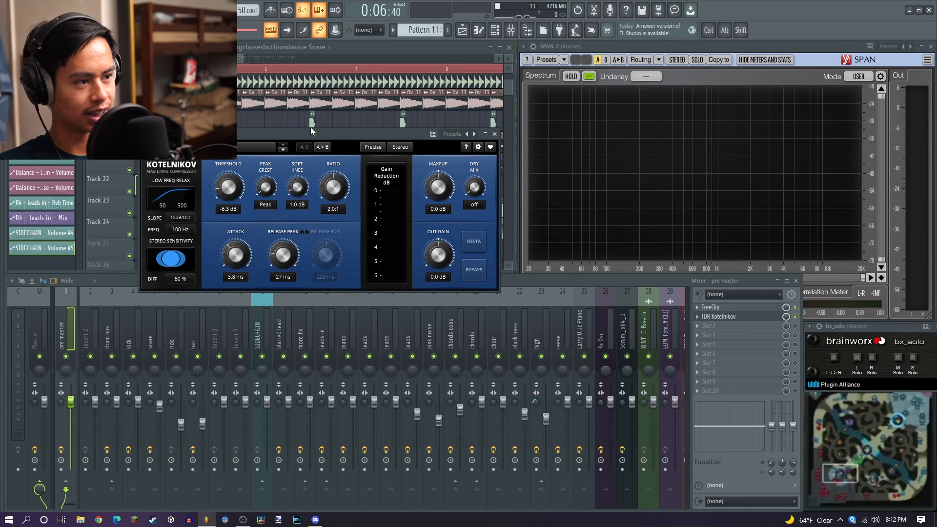
pyautogui.press('space')
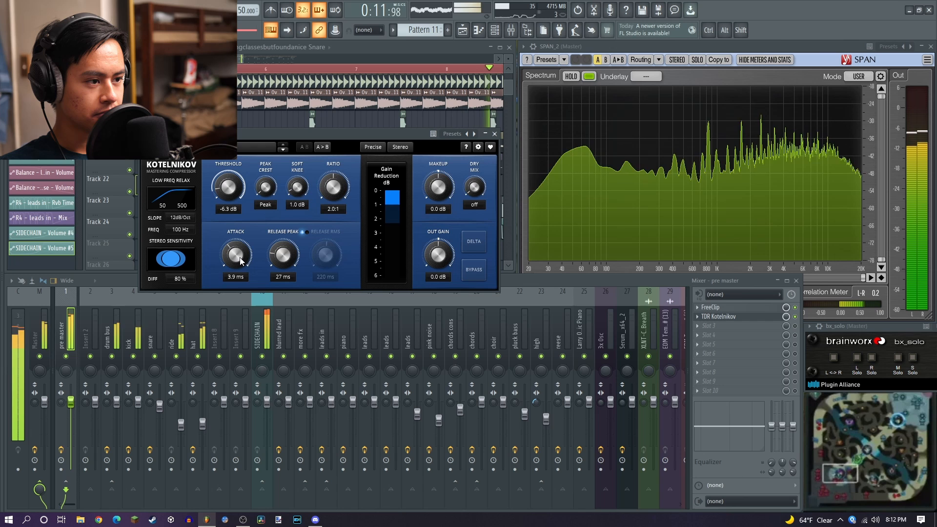
pyautogui.moveTo(239, 259); pyautogui.dragTo(240, 258)
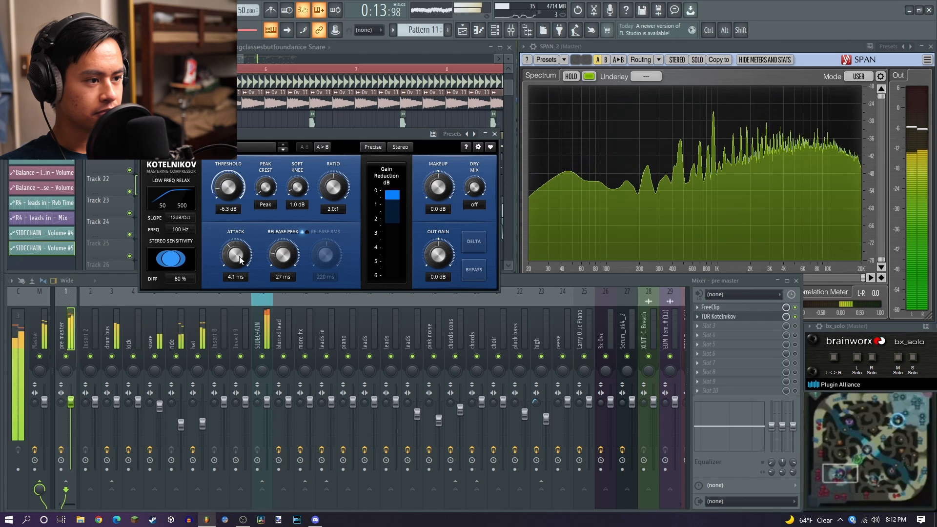
pyautogui.click(721, 317)
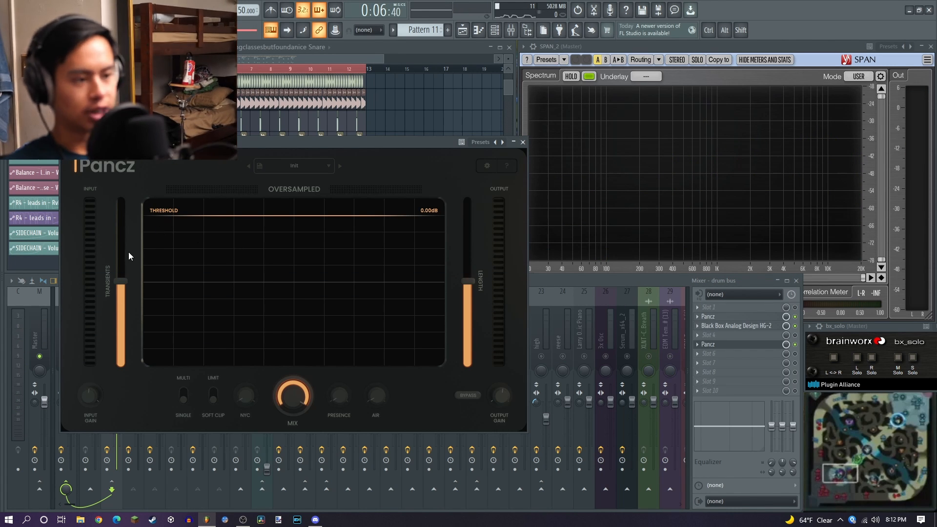
# Raise the transients amount in the second Pancz on the drum bus and play the section through it.
pyautogui.moveTo(121, 281); pyautogui.dragTo(123, 242)
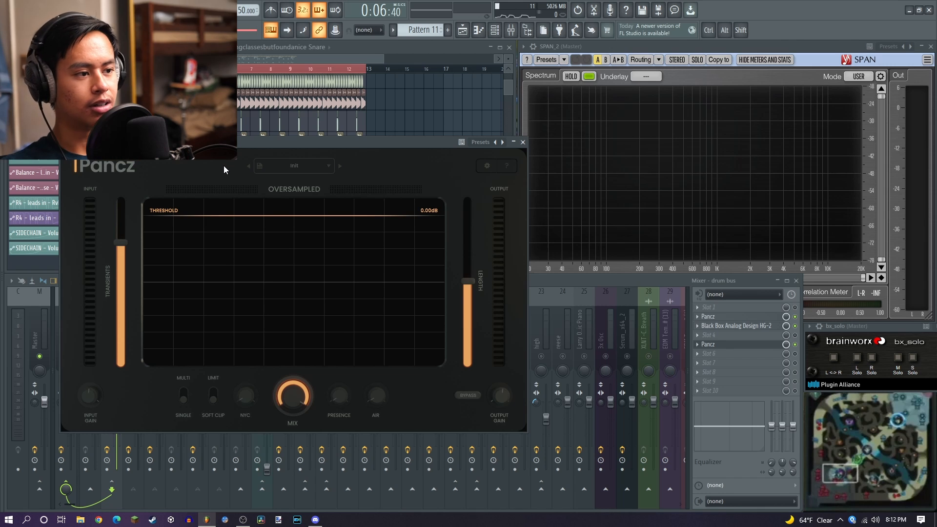
pyautogui.moveTo(130, 244); pyautogui.dragTo(121, 281)
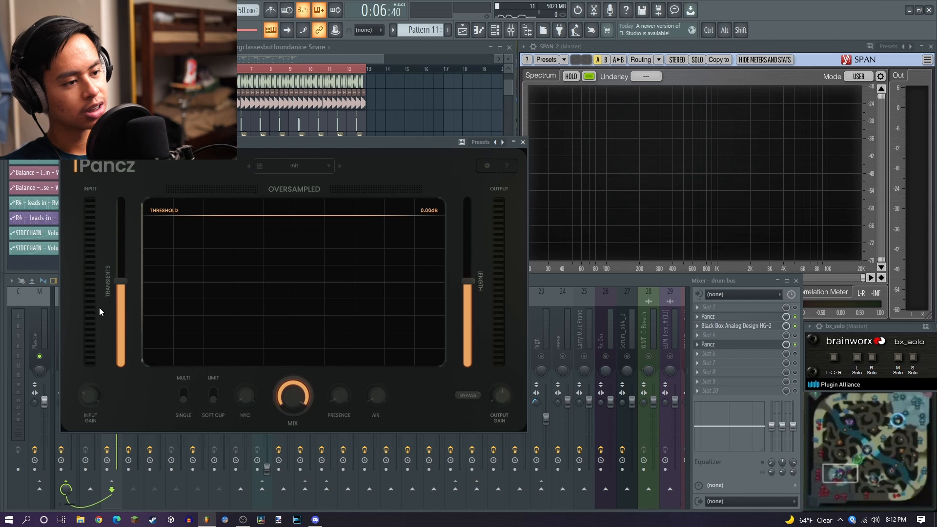
pyautogui.moveTo(121, 282); pyautogui.dragTo(126, 256)
pyautogui.press('space')
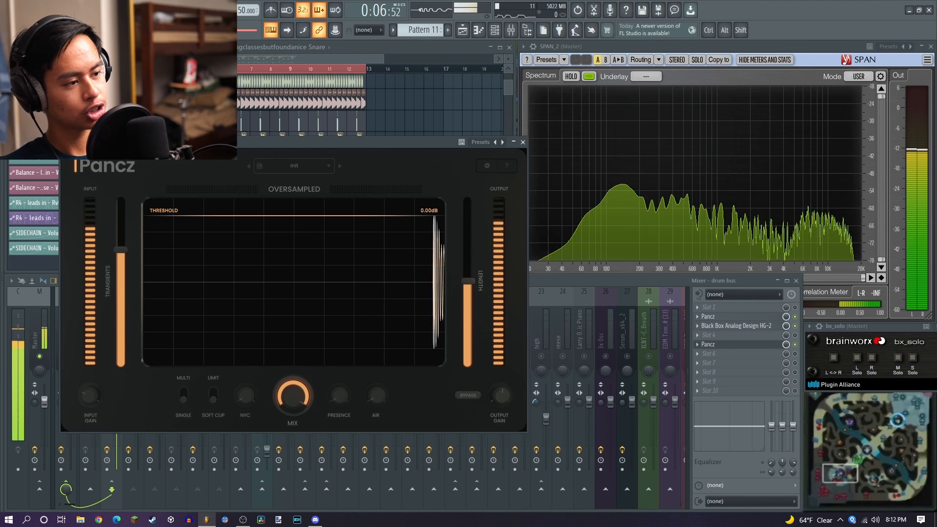
pyautogui.moveTo(119, 251); pyautogui.dragTo(121, 245)
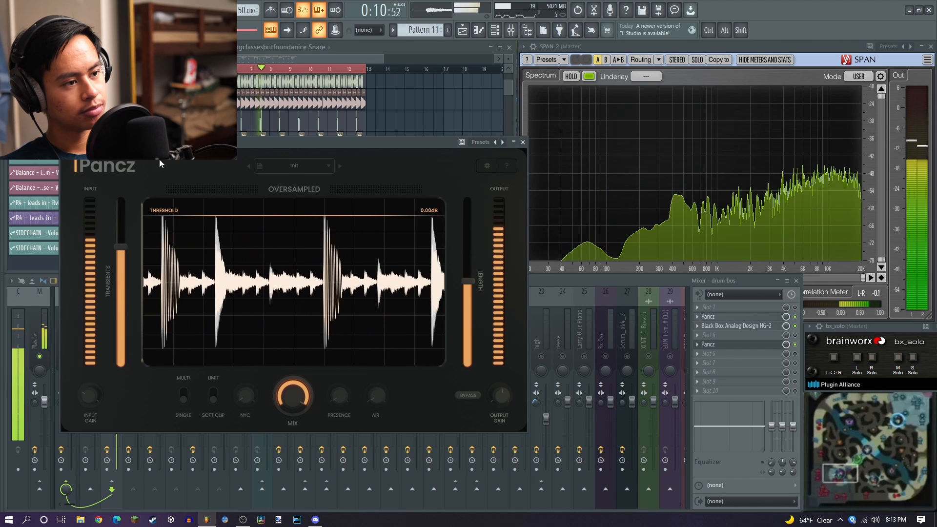
pyautogui.press('space')
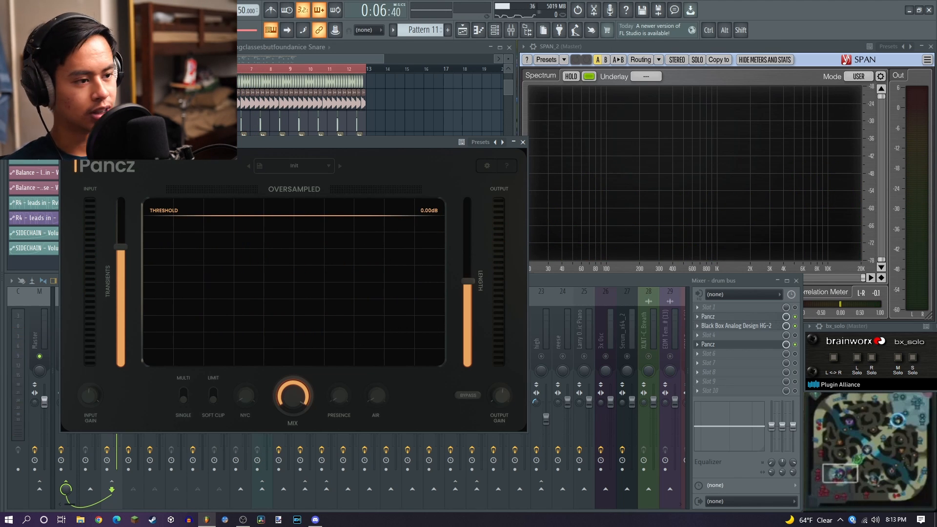
# Play the section once more and remove the second Pancz from the drum bus.
pyautogui.press('space')
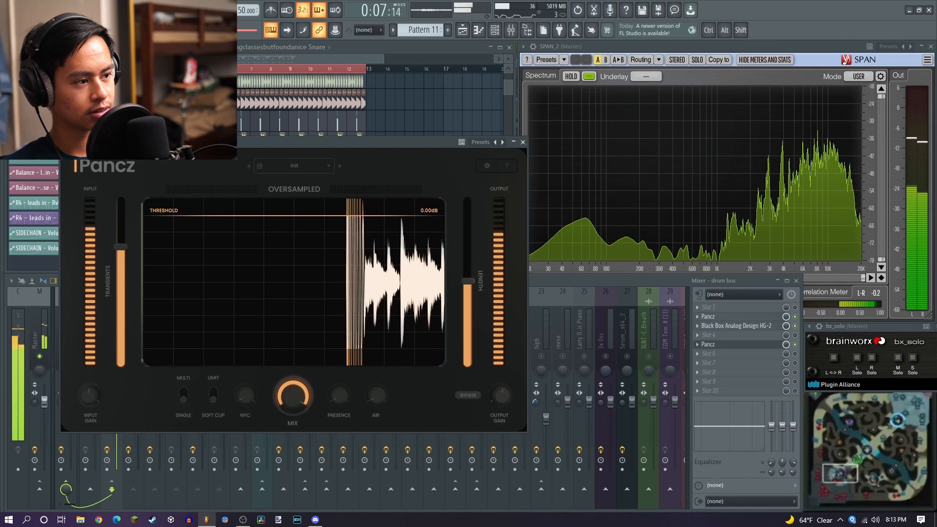
pyautogui.press('space')
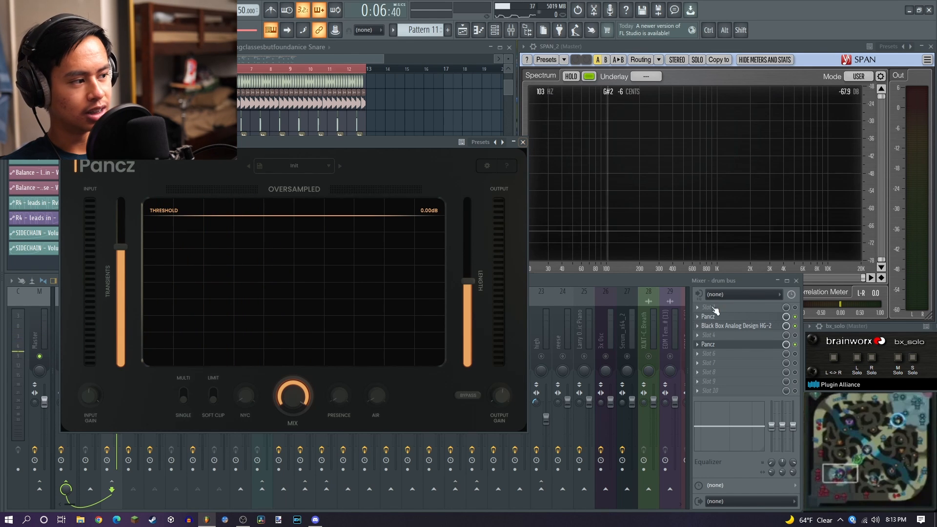
pyautogui.click(696, 346)
pyautogui.click(712, 303)
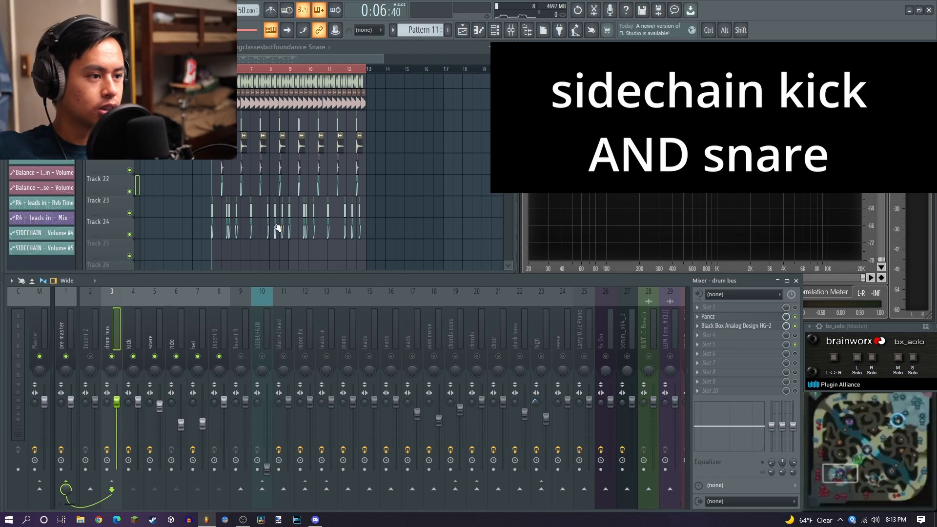
# Examine in the playlist how the SIDECHAIN volume clips line up with the snare and kick hits.
pyautogui.scroll(5, 274, 226)
pyautogui.scroll(-3, 287, 185)
pyautogui.scroll(3, 281, 184)
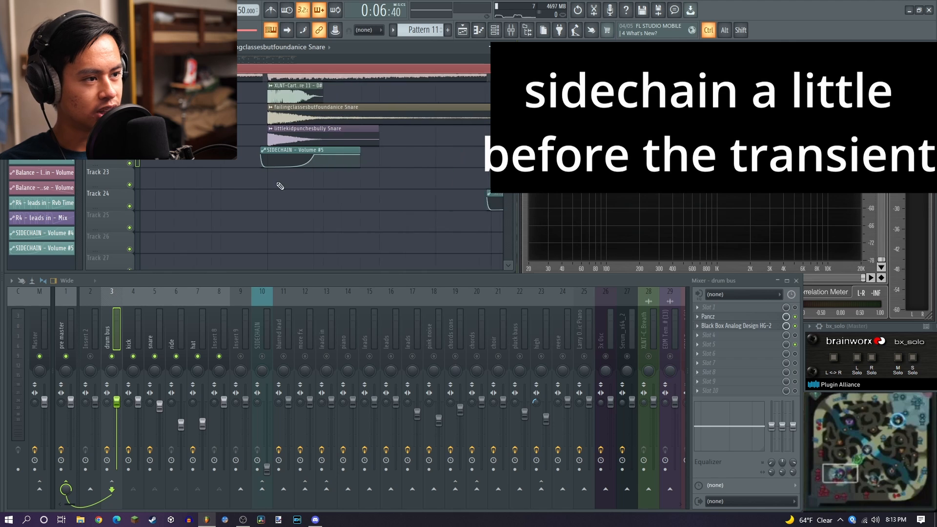
pyautogui.scroll(-4, 288, 195)
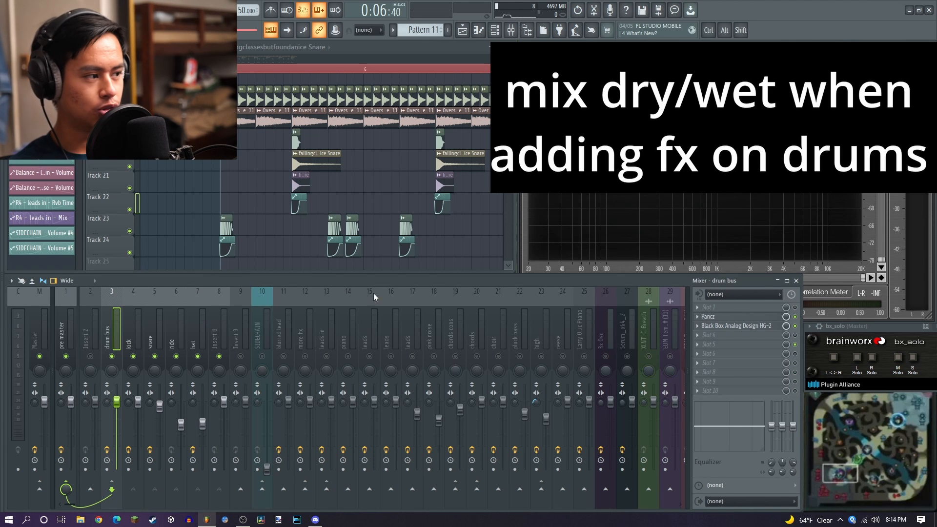
pyautogui.scroll(5, 316, 215)
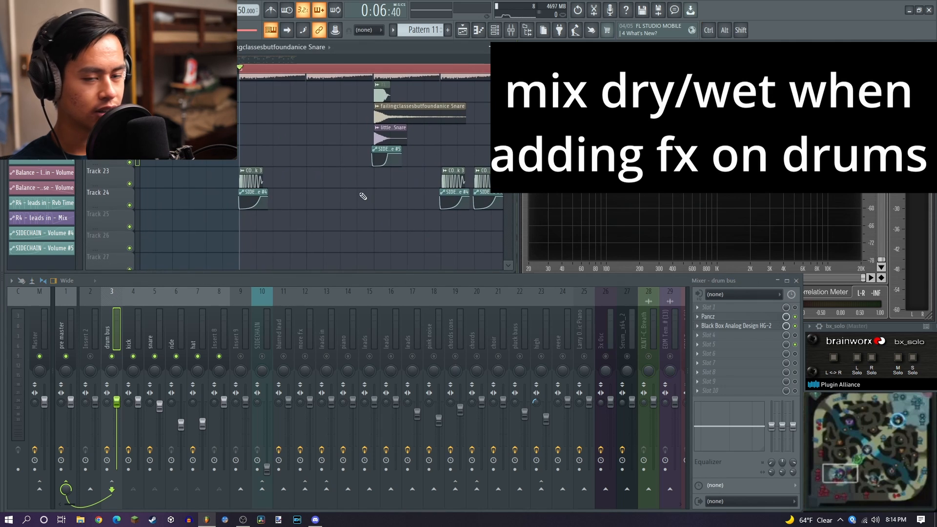
# Select the pre master mixer track and examine the SIDECHAIN volume clip's start and curve under the first kick.
pyautogui.click(71, 322)
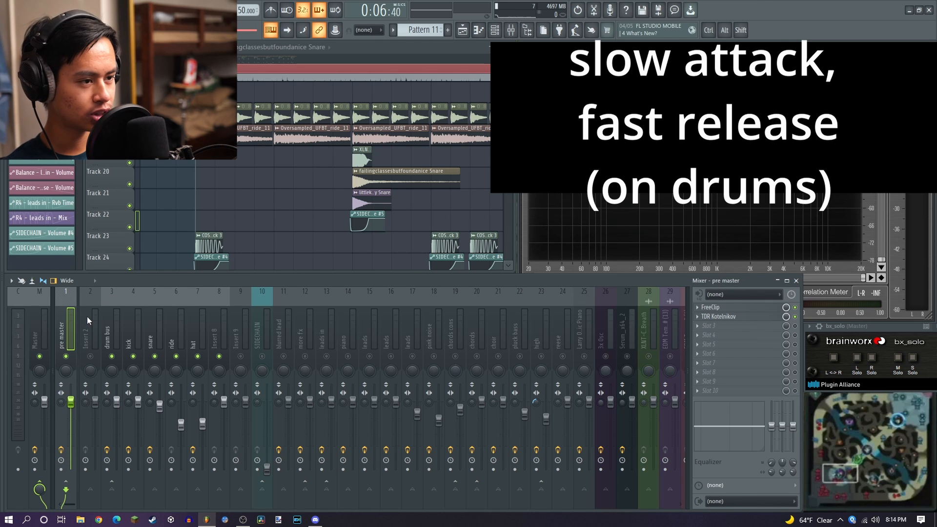
pyautogui.scroll(2, 212, 203)
pyautogui.moveTo(212, 207); pyautogui.dragTo(253, 171)
pyautogui.scroll(-2, 243, 191)
pyautogui.scroll(4, 240, 198)
pyautogui.scroll(-3, 243, 202)
pyautogui.scroll(3, 247, 205)
pyautogui.moveTo(258, 194); pyautogui.dragTo(256, 199)
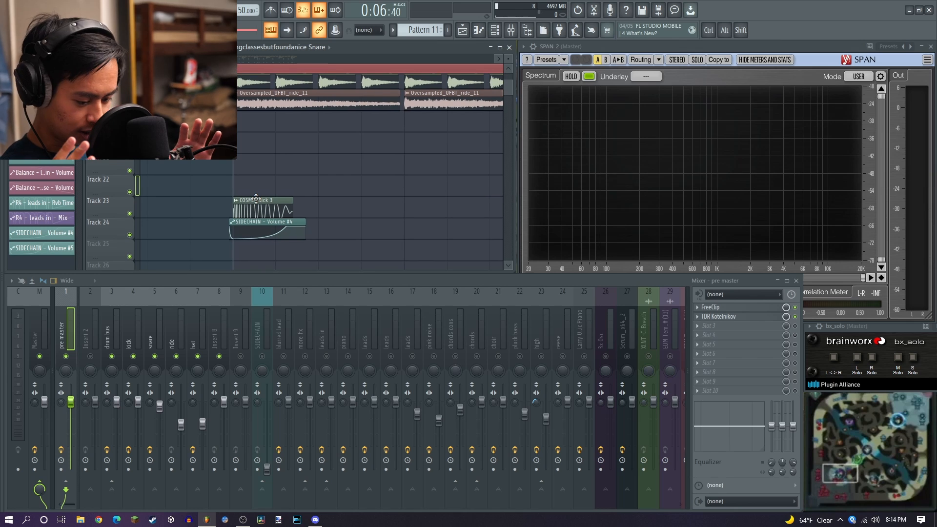